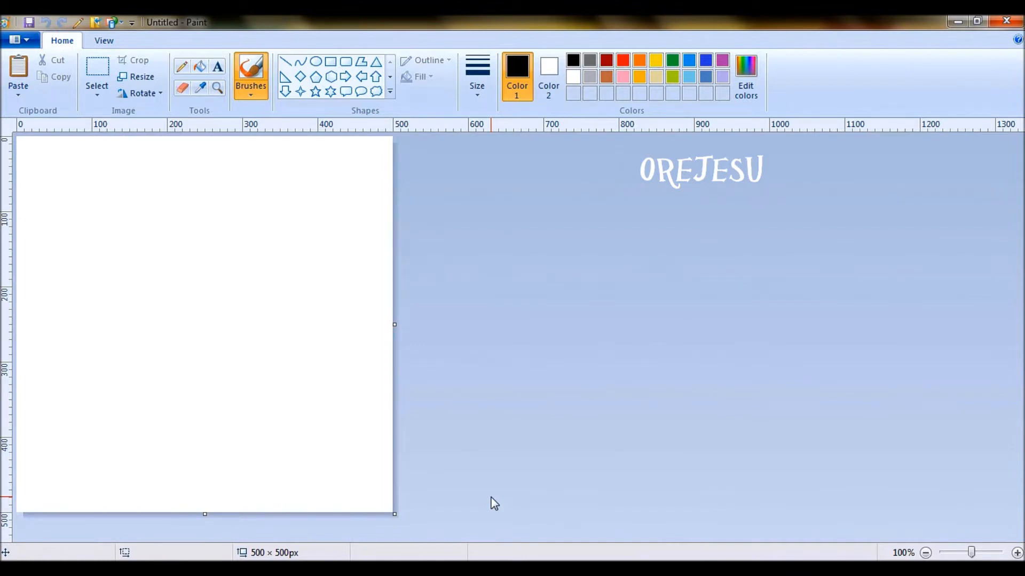
# - Check the canvas dimensions by pixels and the ruler display setting
pyautogui.click(146, 79)
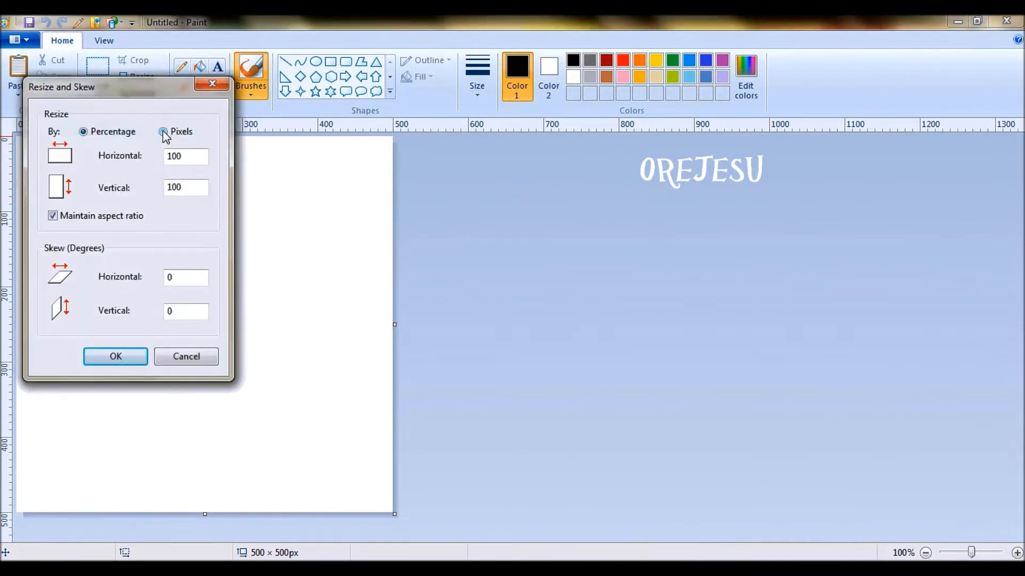
pyautogui.click(163, 131)
pyautogui.click(110, 358)
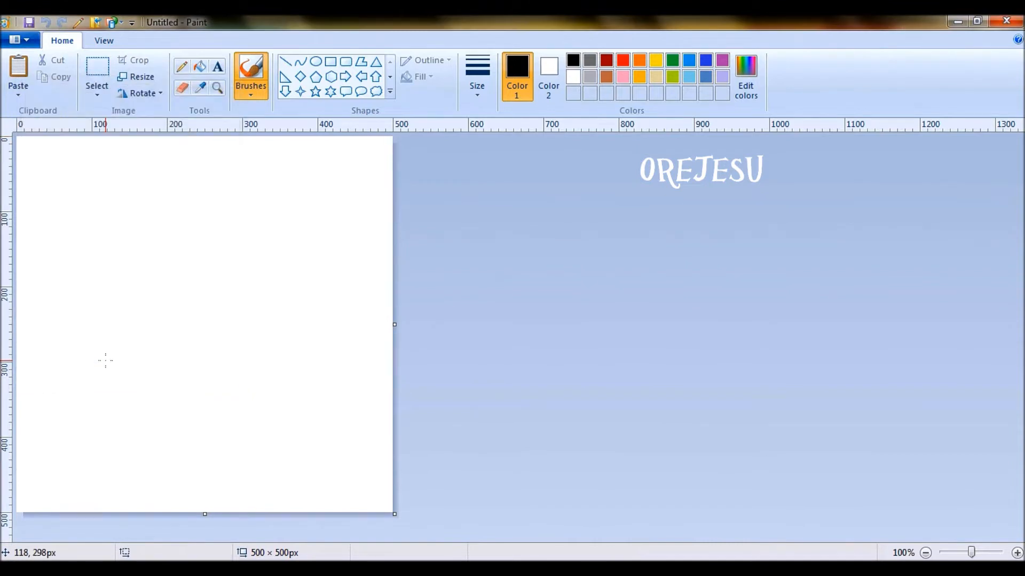
pyautogui.click(104, 43)
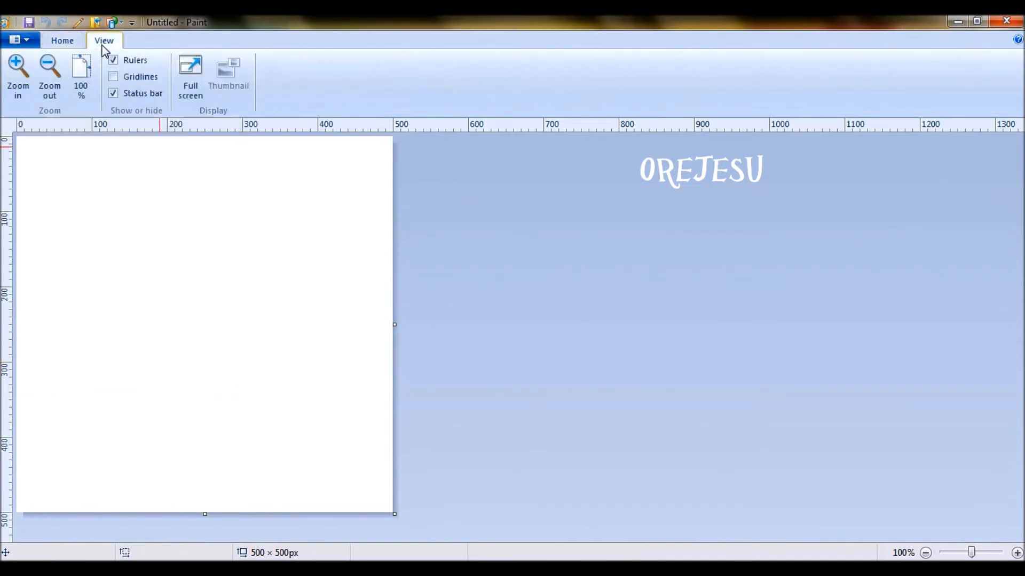
pyautogui.click(68, 42)
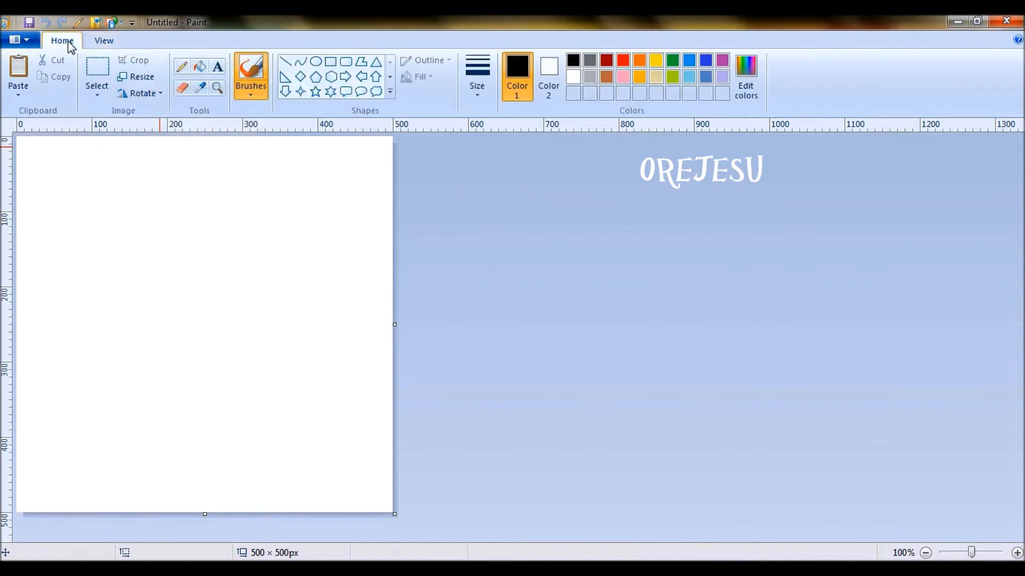
# - Draw a black S-shaped curve about 151 × 501 px from about 100 px along the canvas's top edge to the bottom edge's midpoint
pyautogui.click(306, 64)
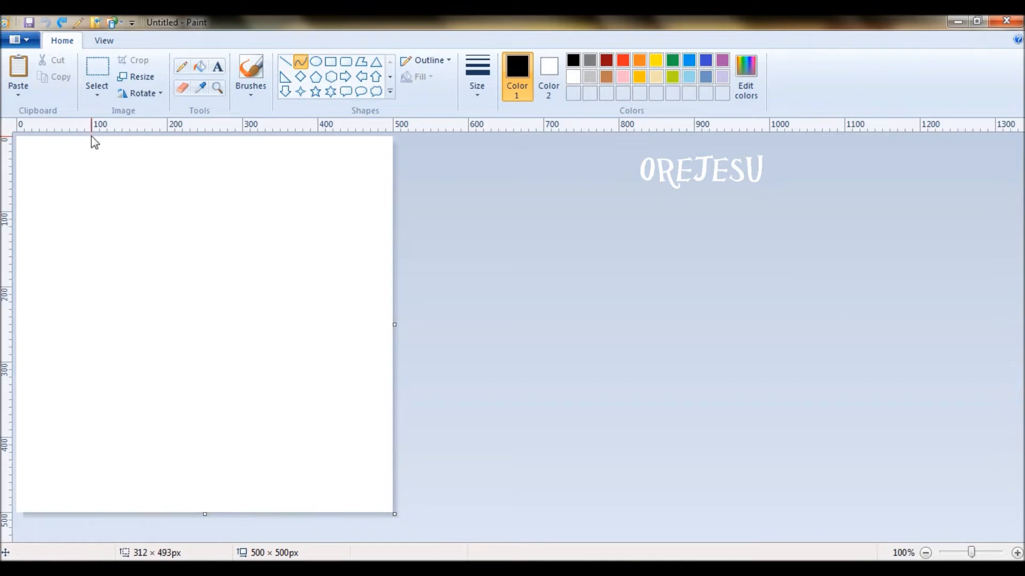
pyautogui.moveTo(92, 137); pyautogui.dragTo(204, 514)
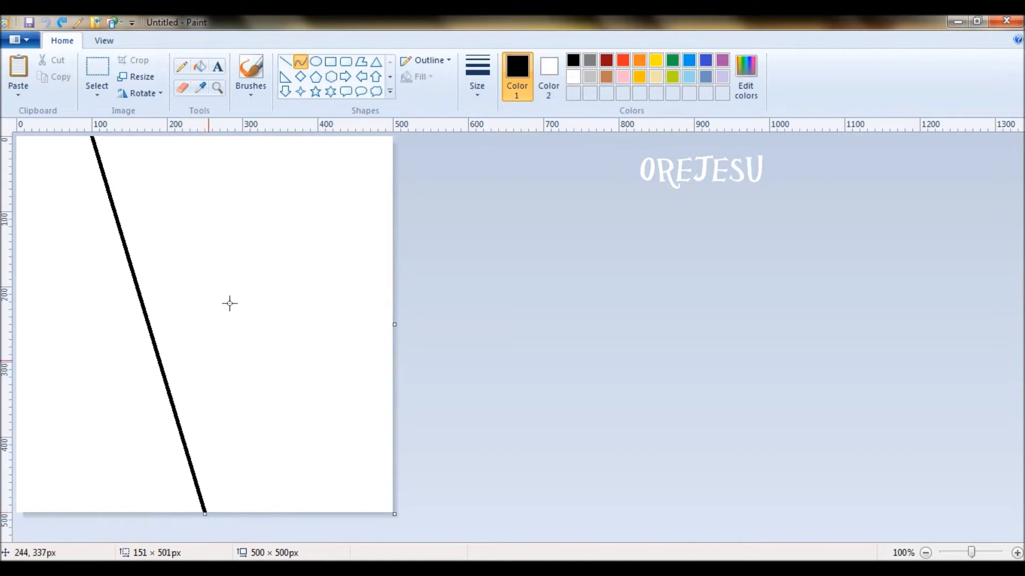
pyautogui.click(205, 138)
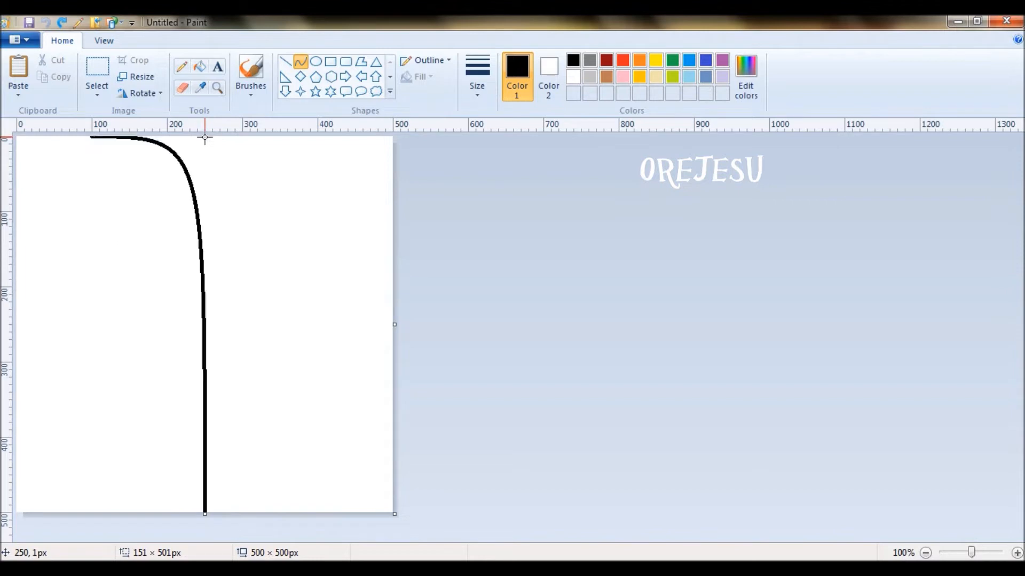
pyautogui.click(92, 511)
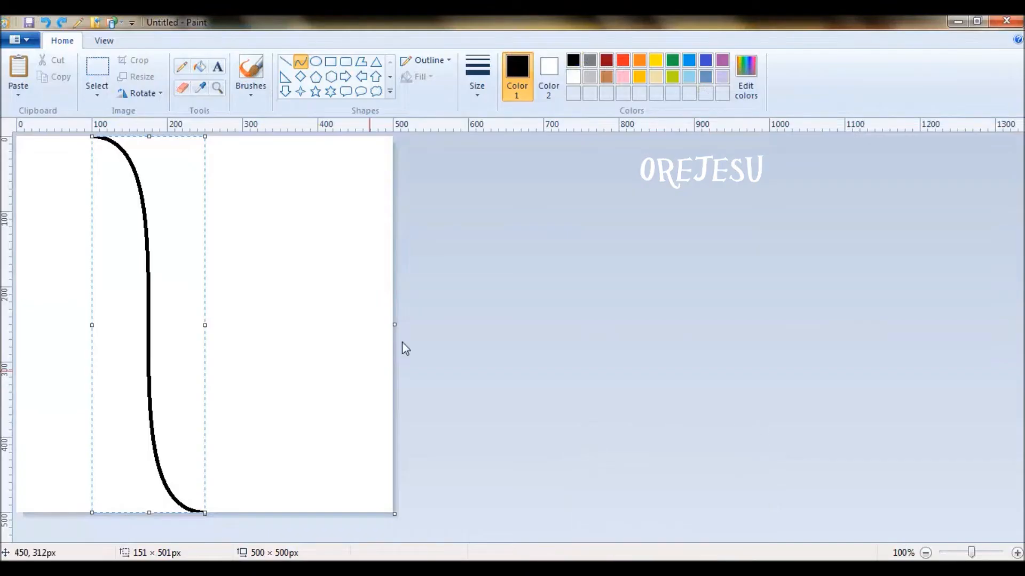
pyautogui.click(466, 338)
# - Overlay a horizontally flipped copy of the whole drawing, using transparent selection, to form a symmetrical U shape
pyautogui.hotkey('ctrl', 'a')
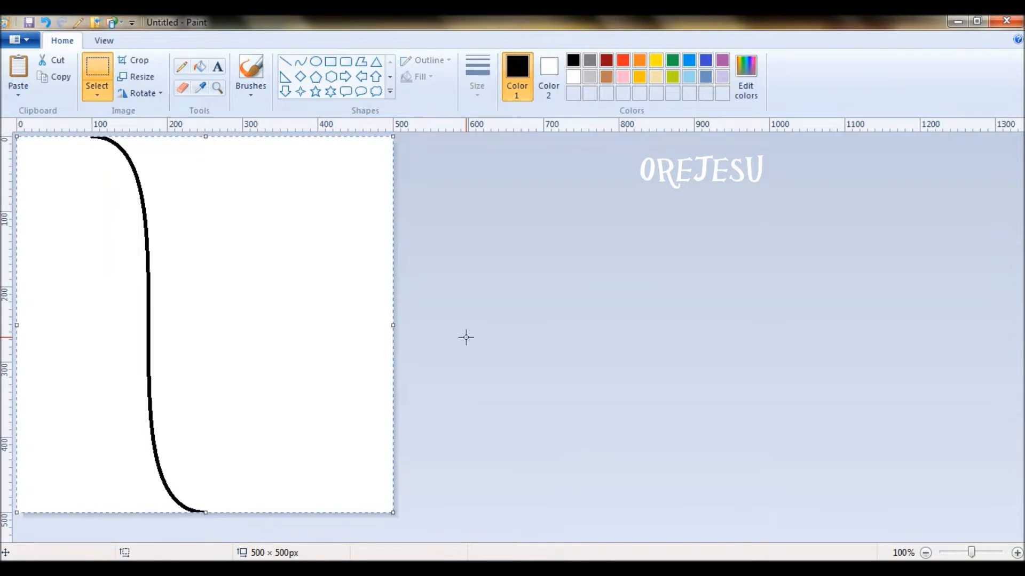
pyautogui.click(162, 91)
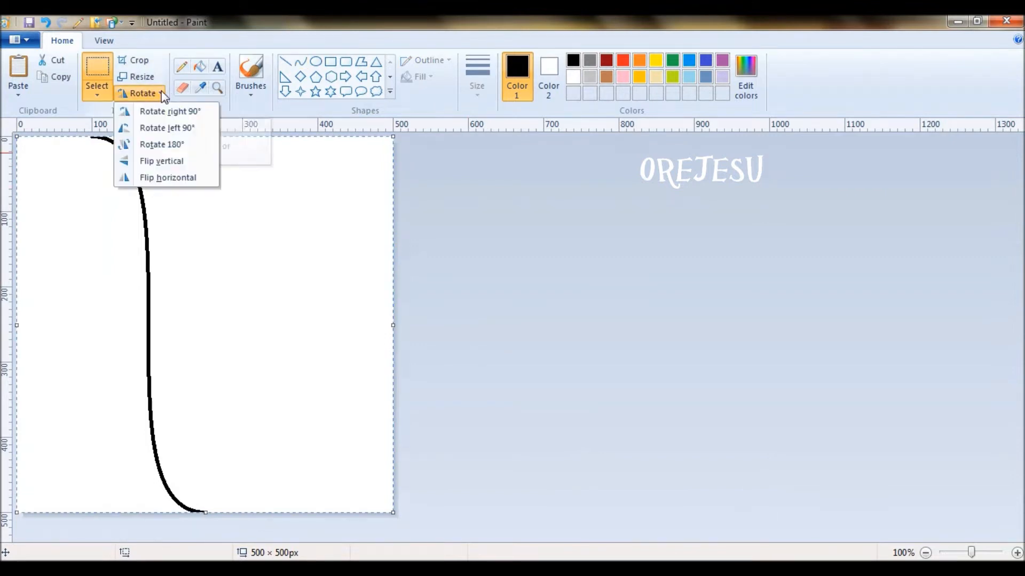
pyautogui.click(182, 180)
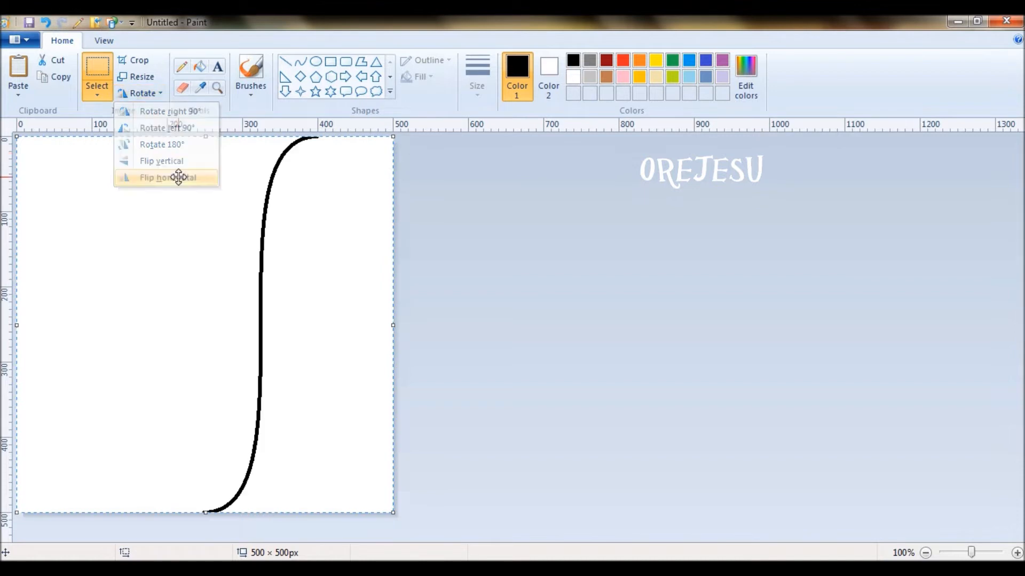
pyautogui.click(96, 96)
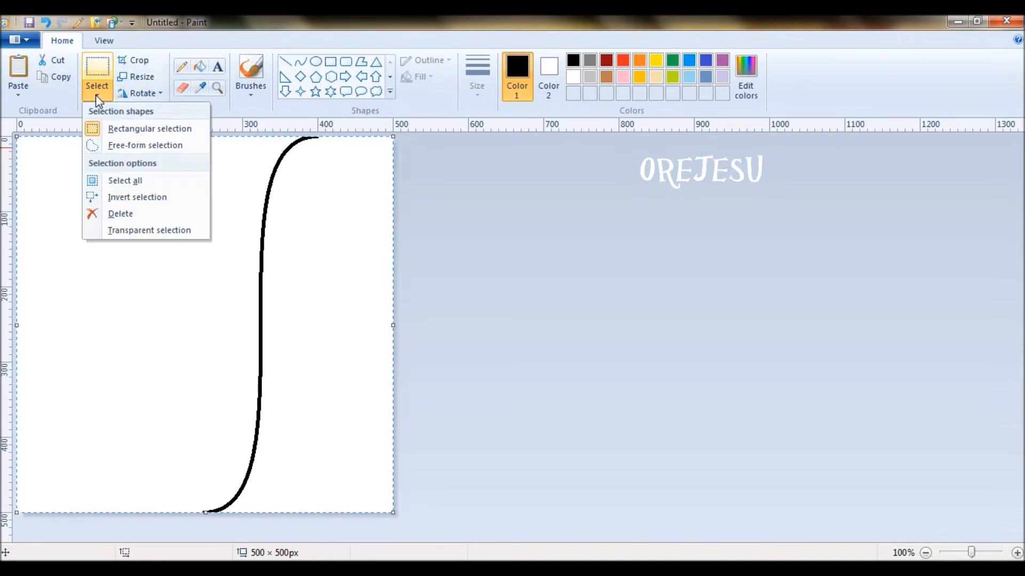
pyautogui.click(120, 232)
pyautogui.click(689, 295)
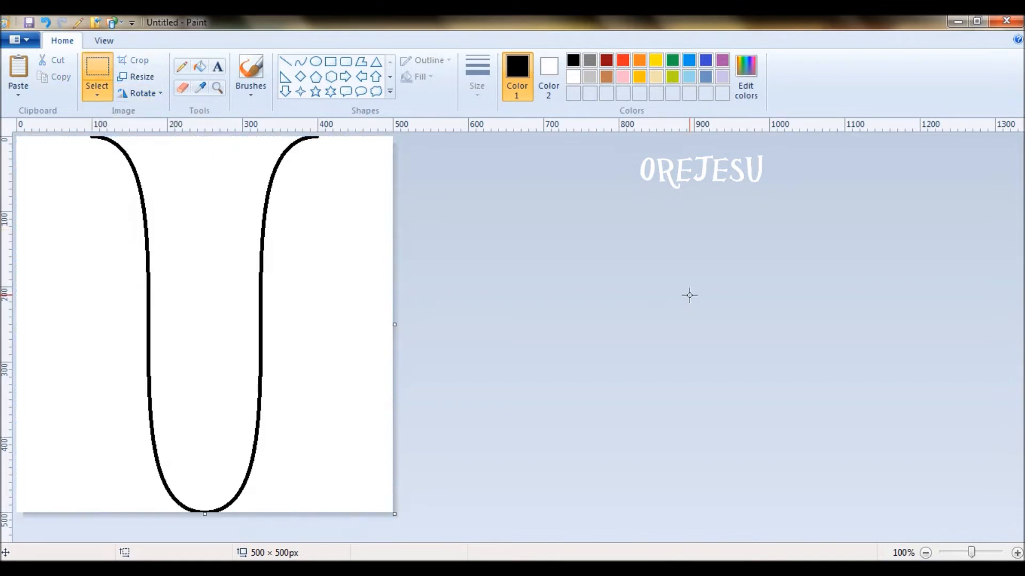
pyautogui.hotkey('ctrl', 'a')
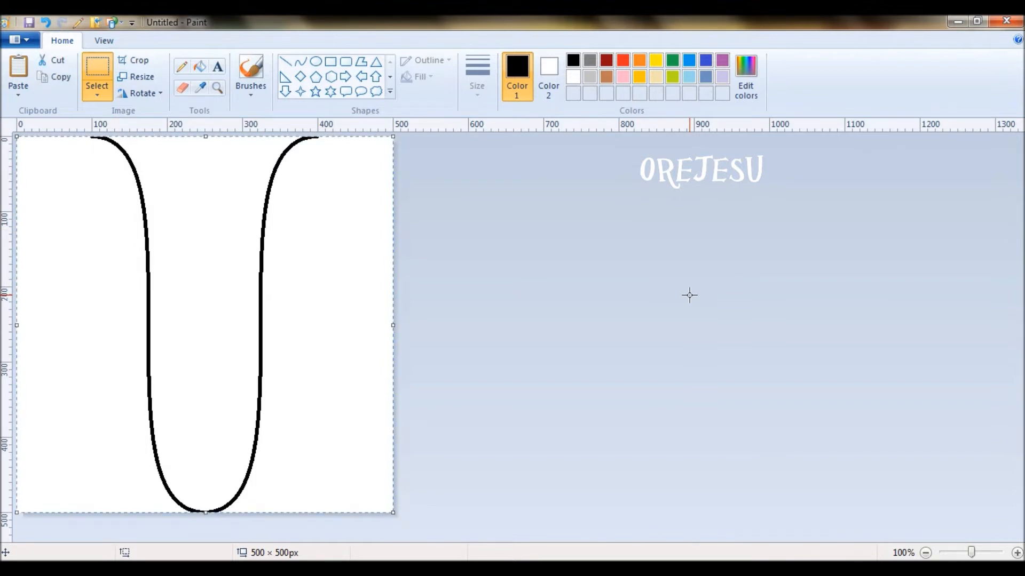
pyautogui.click(160, 94)
pyautogui.click(171, 144)
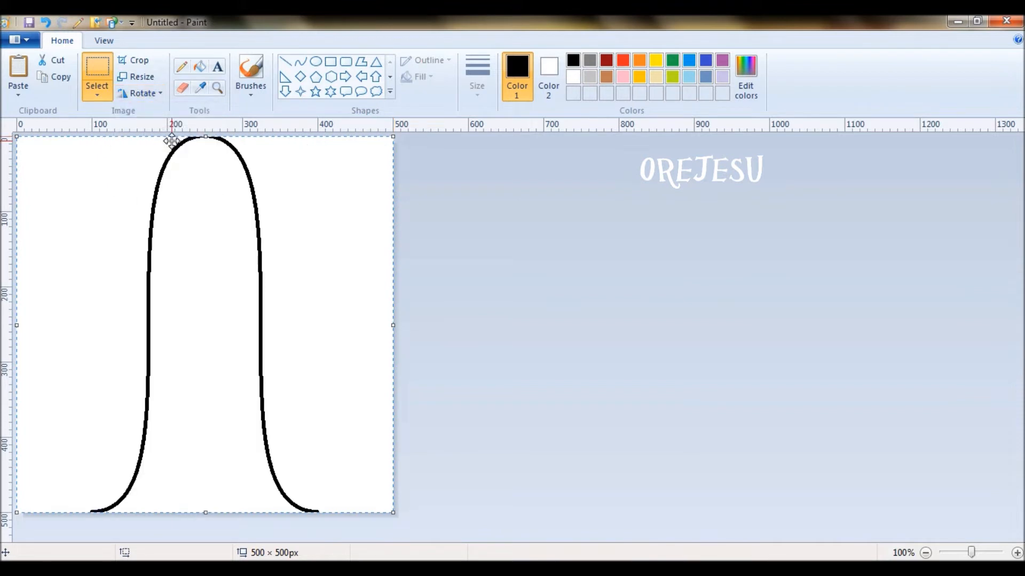
pyautogui.click(735, 225)
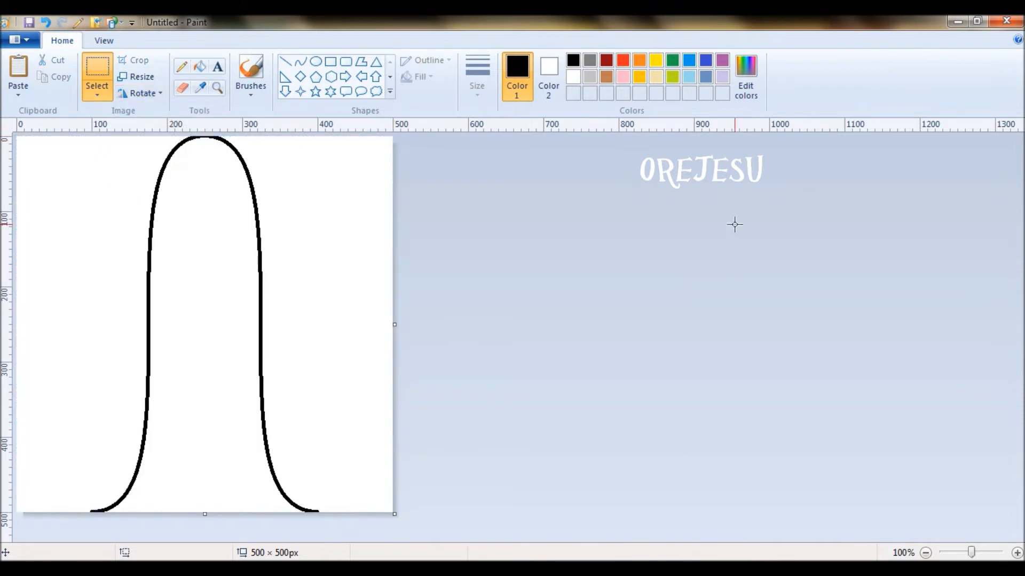
pyautogui.hotkey('ctrl', 'z')
# - Overlay a transparent copy of the U-shaped drawing rotated by 180° on the original
pyautogui.hotkey('ctrl', 'a')
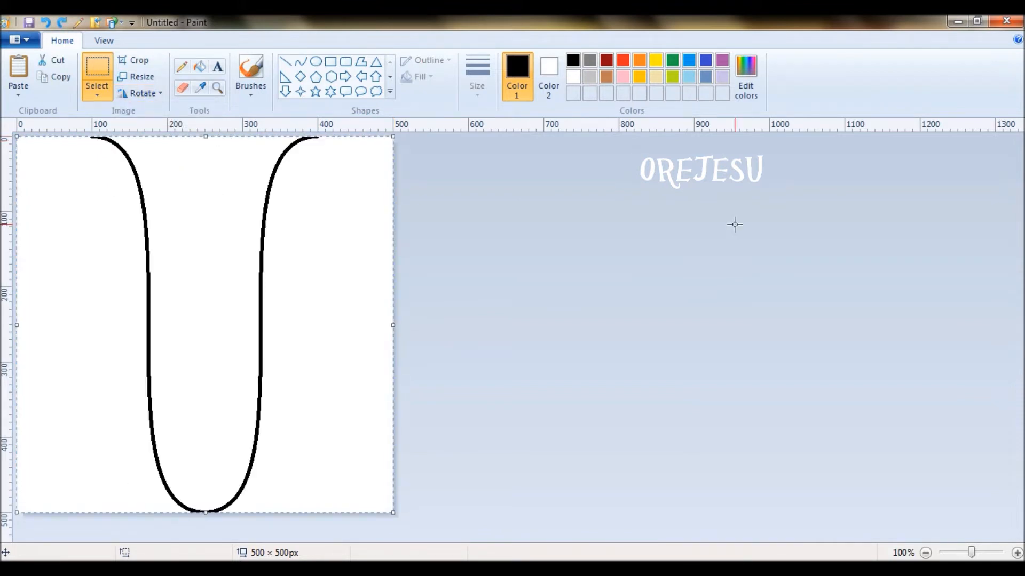
pyautogui.click(161, 92)
pyautogui.click(168, 145)
pyautogui.click(667, 276)
# - Place a transparent copy of the whole drawing to the right, joining its curve ends to the original's right-hand ends
pyautogui.hotkey('ctrl', 'a')
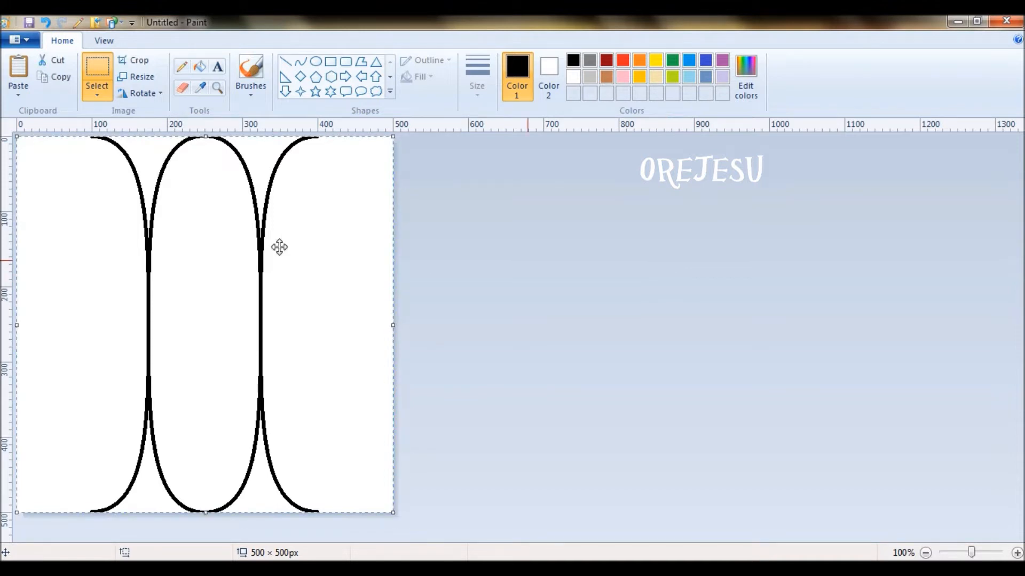
pyautogui.moveTo(79, 269); pyautogui.dragTo(266, 258)
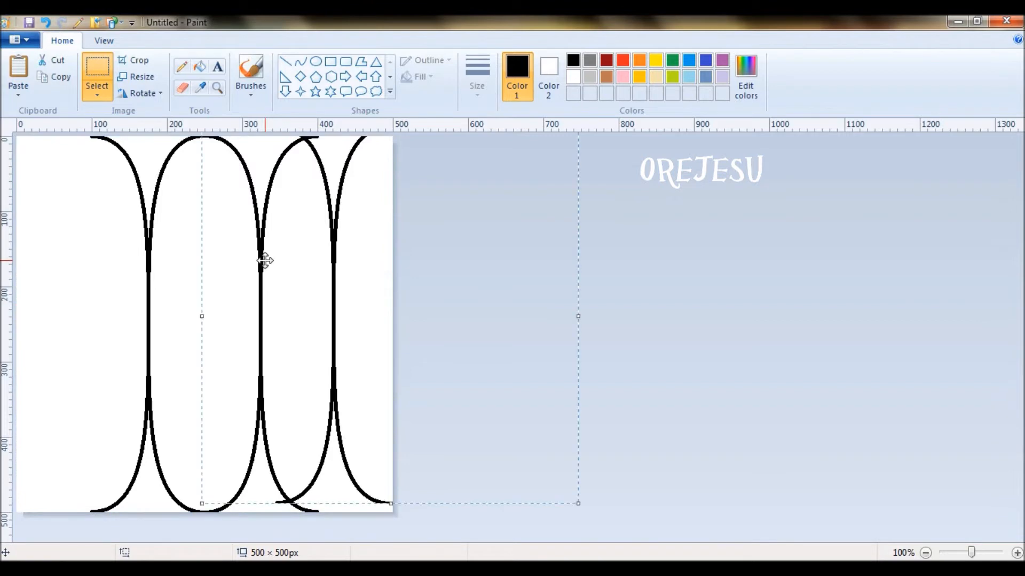
pyautogui.moveTo(332, 252); pyautogui.dragTo(315, 263)
pyautogui.click(770, 261)
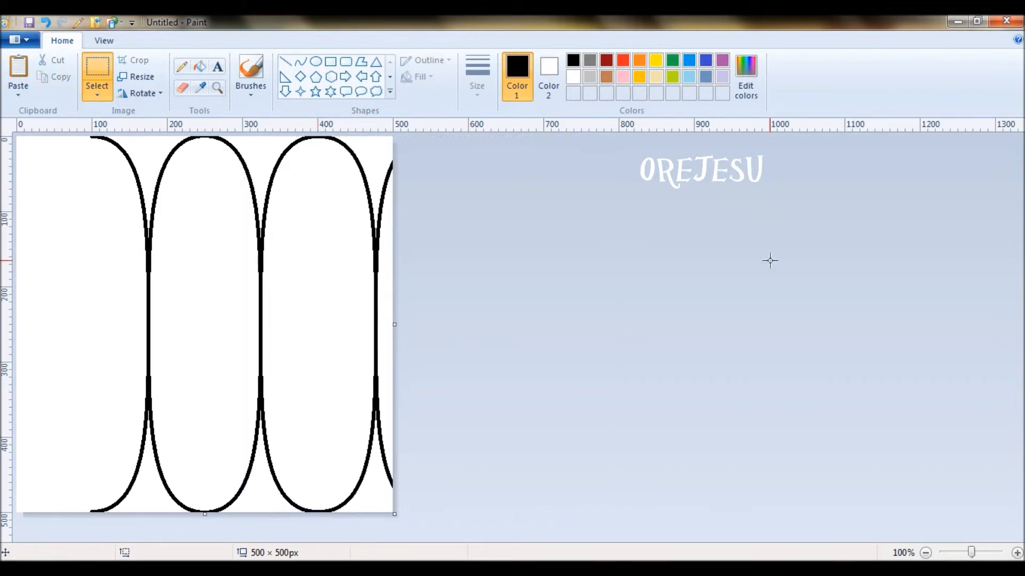
# - Place a transparent copy of the whole drawing to the left, joining its curve ends to the original's left-hand ends
pyautogui.hotkey('ctrl', 'a')
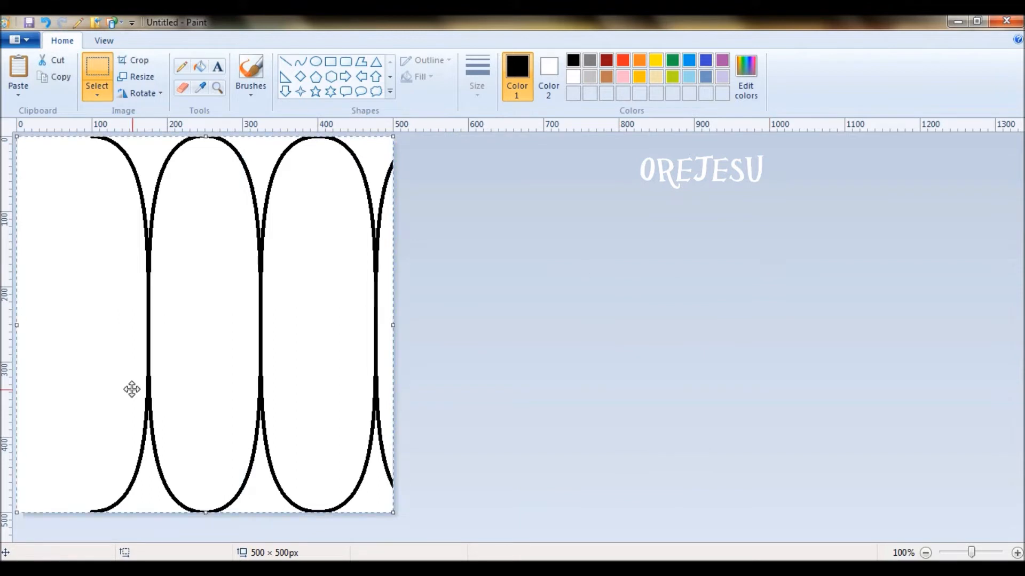
pyautogui.moveTo(191, 326); pyautogui.dragTo(0, 313)
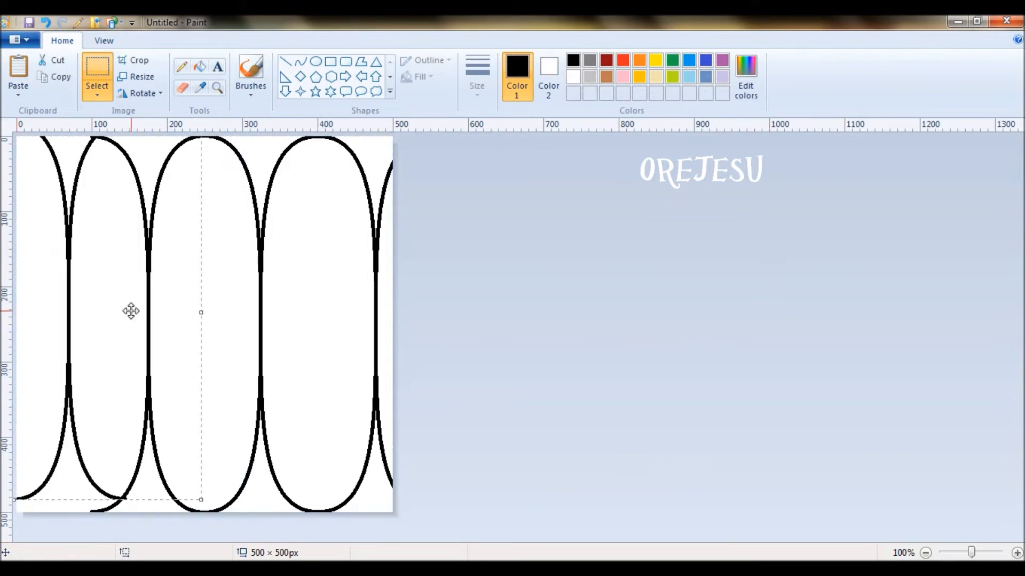
pyautogui.moveTo(130, 311); pyautogui.dragTo(97, 323)
pyautogui.click(732, 368)
# - Overlay a transparent copy of the whole pattern rotated right by 90° to form a crossing grid of ovals
pyautogui.hotkey('ctrl', 'a')
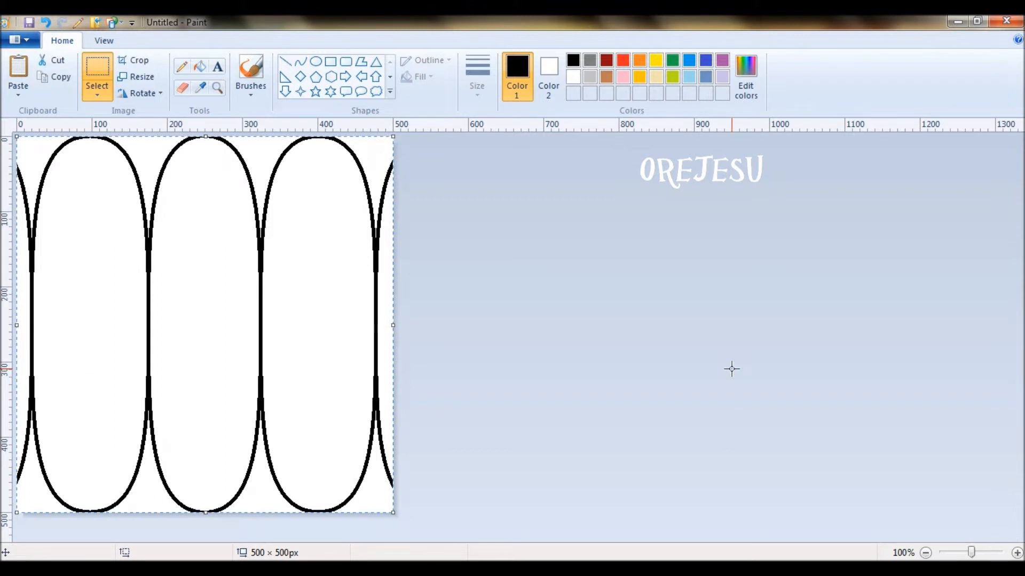
pyautogui.click(160, 94)
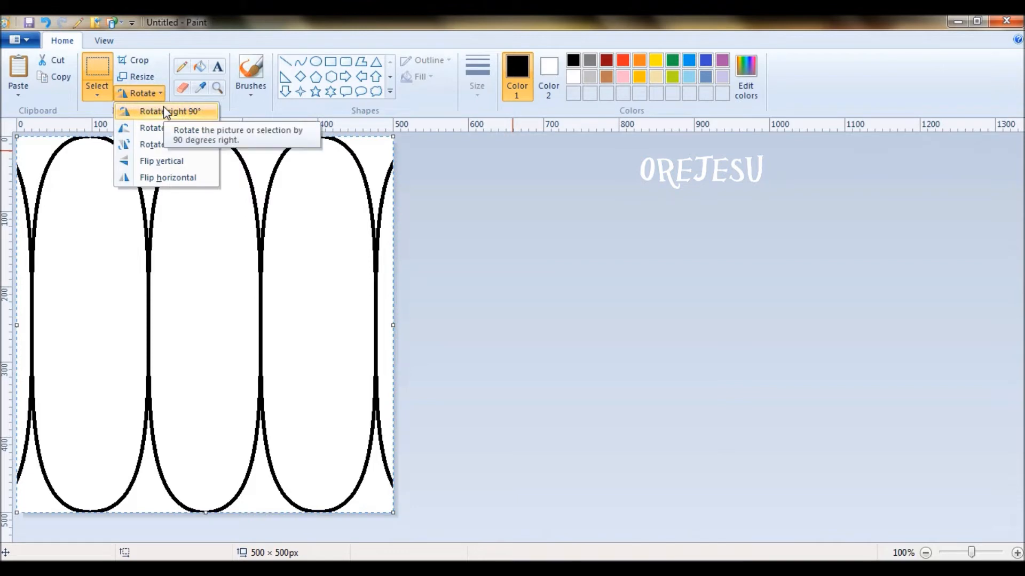
pyautogui.click(164, 111)
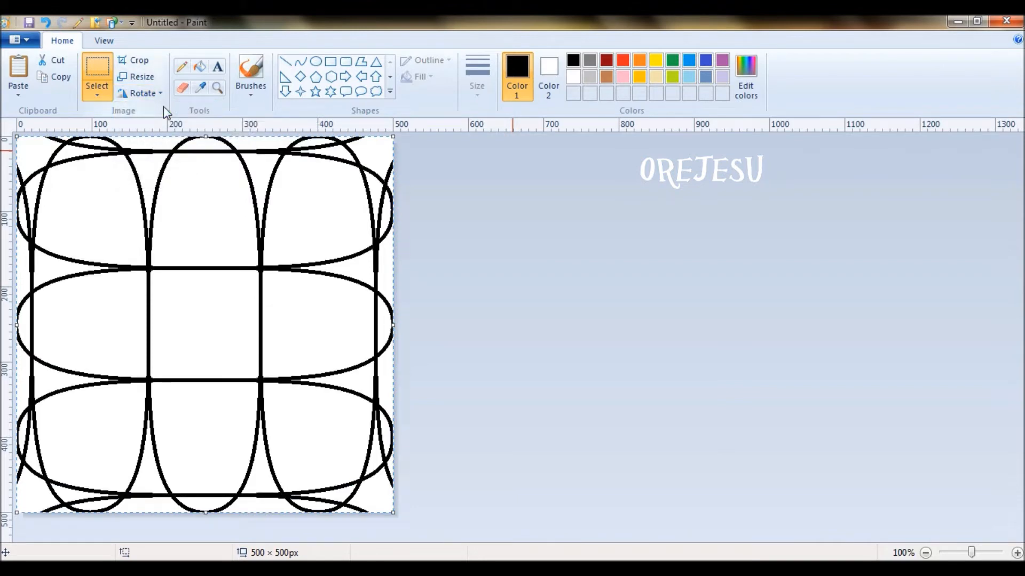
pyautogui.click(524, 236)
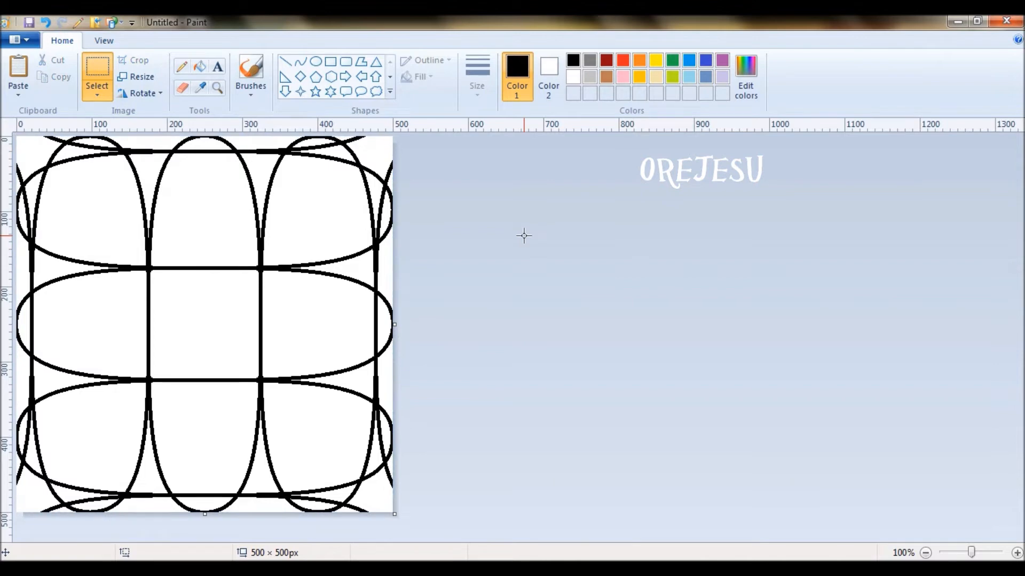
# - Fill the gaps between the ovals along the canvas's right and top edges with black
pyautogui.click(200, 69)
pyautogui.click(388, 268)
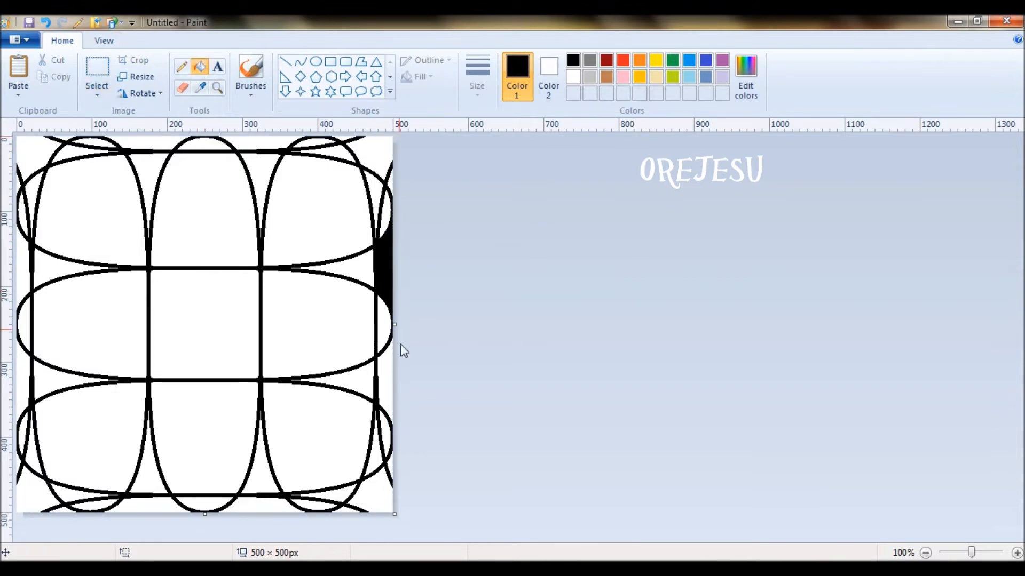
pyautogui.click(390, 356)
pyautogui.click(392, 459)
pyautogui.click(392, 186)
pyautogui.click(344, 138)
pyautogui.click(264, 139)
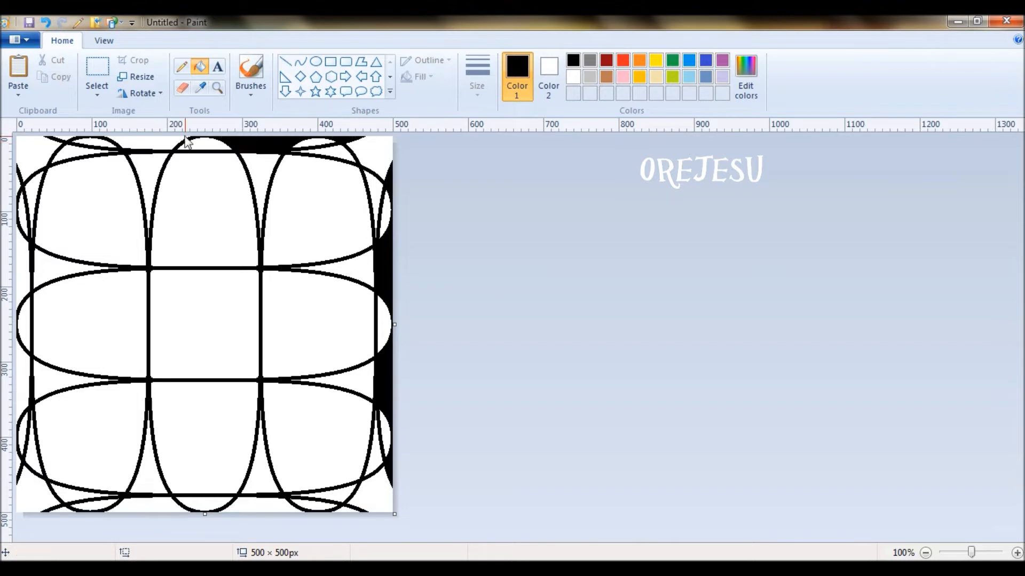
pyautogui.click(167, 139)
pyautogui.click(68, 137)
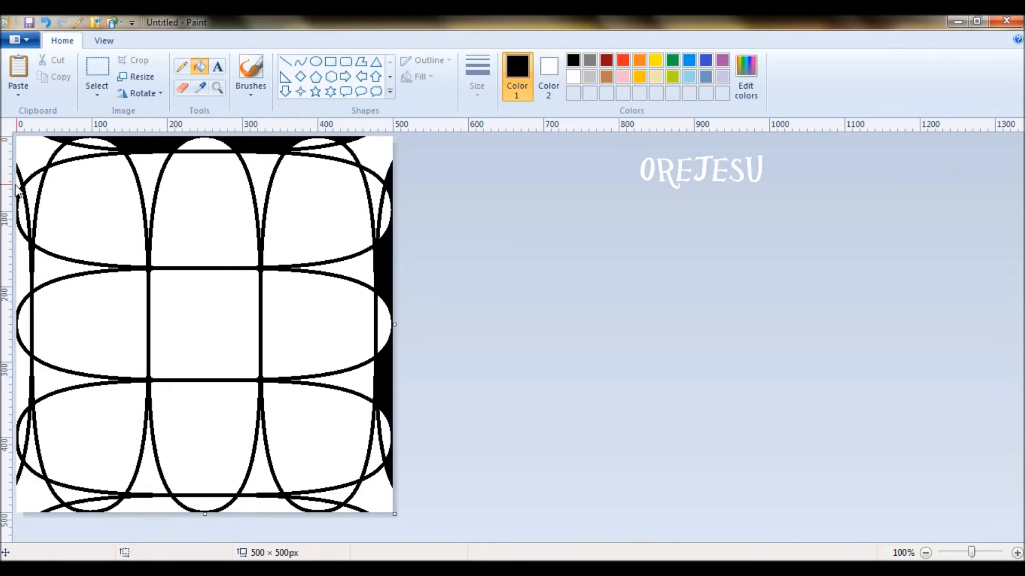
# - Fill the gaps between the ovals along the canvas's left and bottom edges with black
pyautogui.click(20, 278)
pyautogui.click(23, 372)
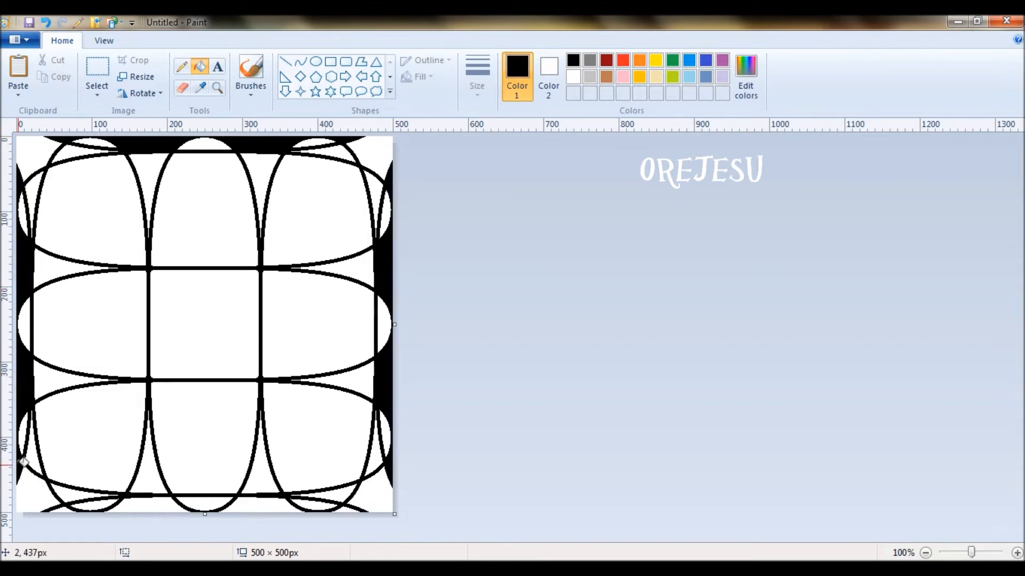
pyautogui.click(141, 507)
pyautogui.click(261, 505)
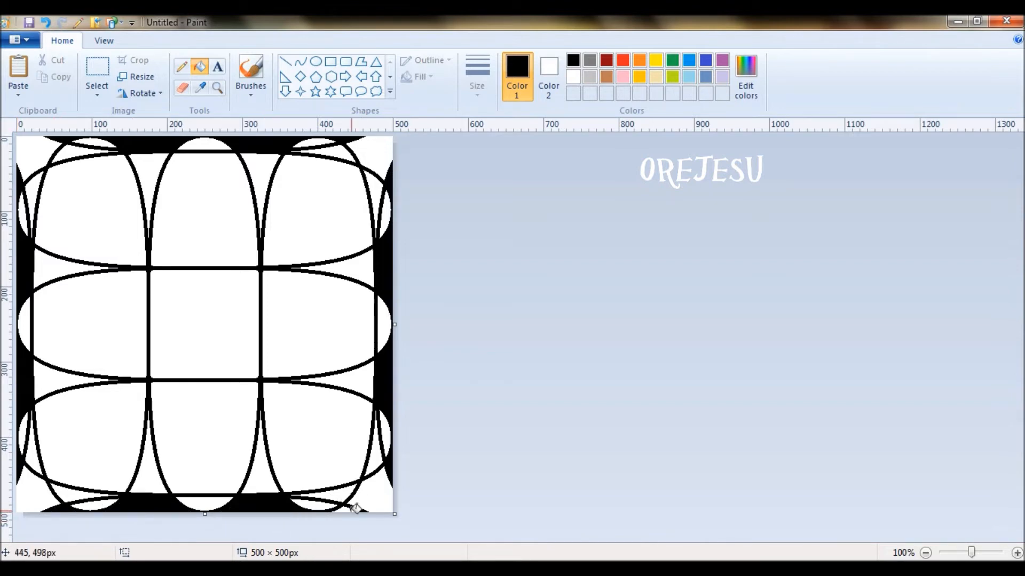
pyautogui.click(354, 507)
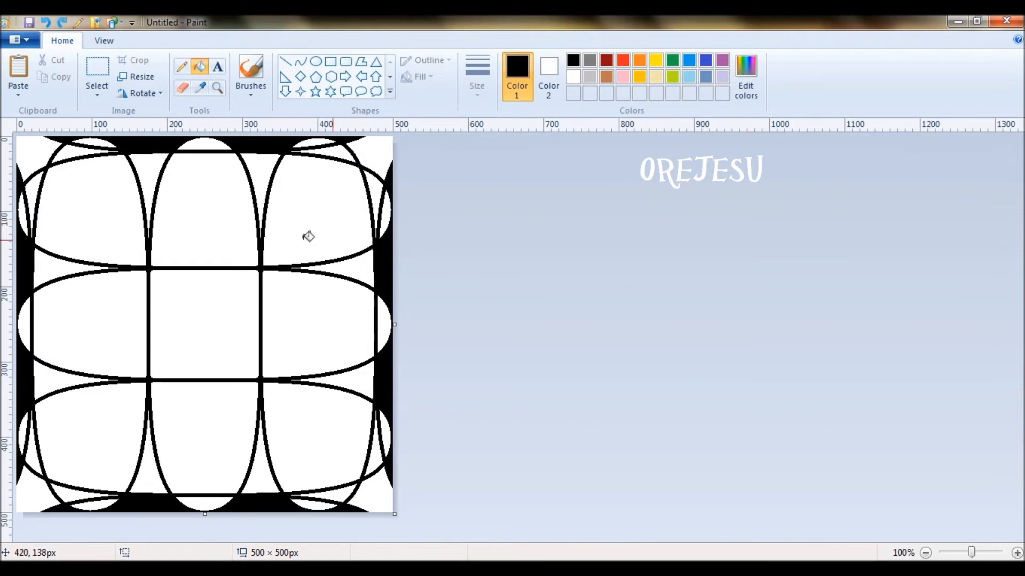
# - Fill the eight large oval cells surrounding the central square with black, leaving the square white
pyautogui.click(199, 211)
pyautogui.click(315, 342)
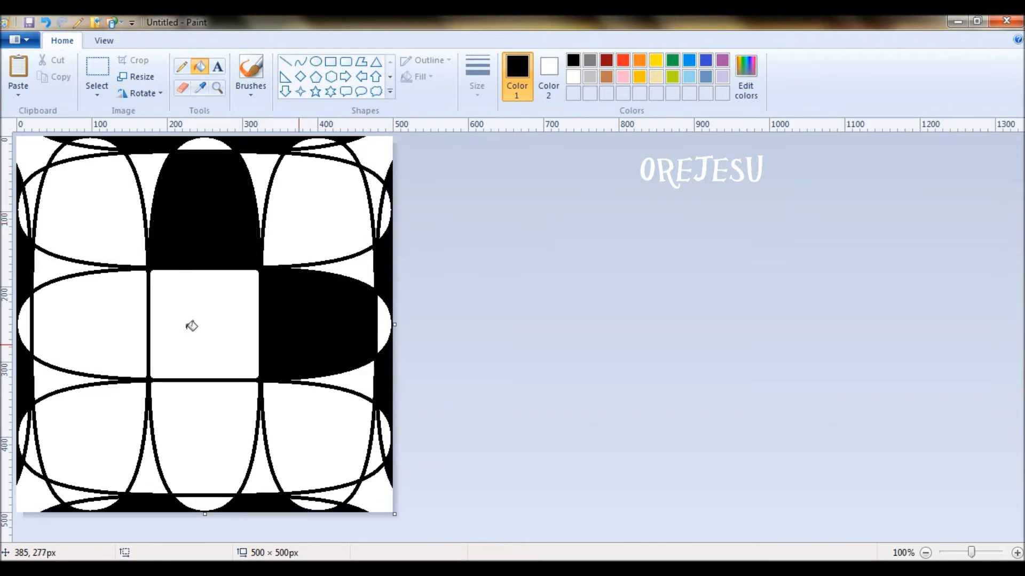
pyautogui.click(121, 317)
pyautogui.click(212, 434)
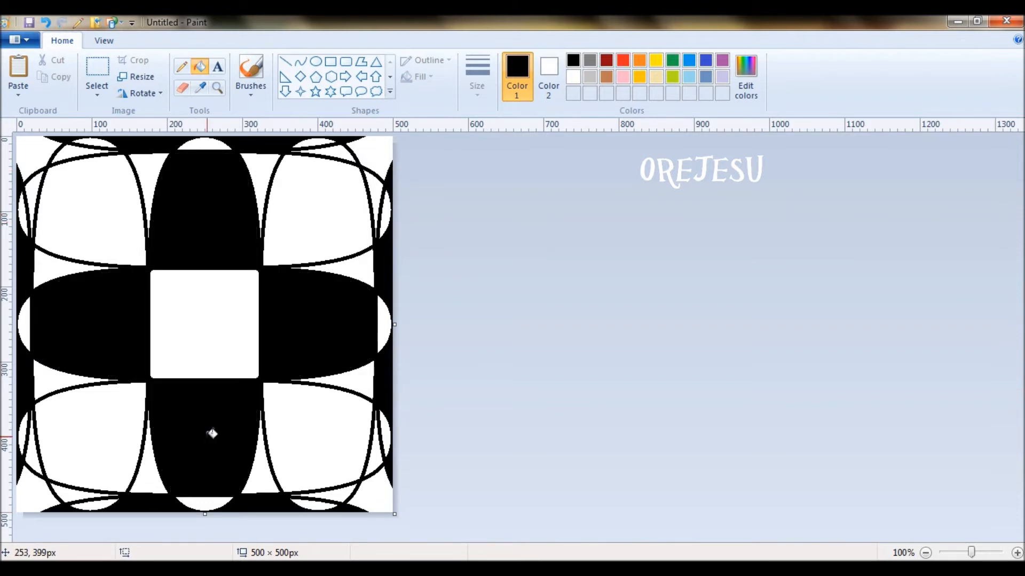
pyautogui.click(110, 436)
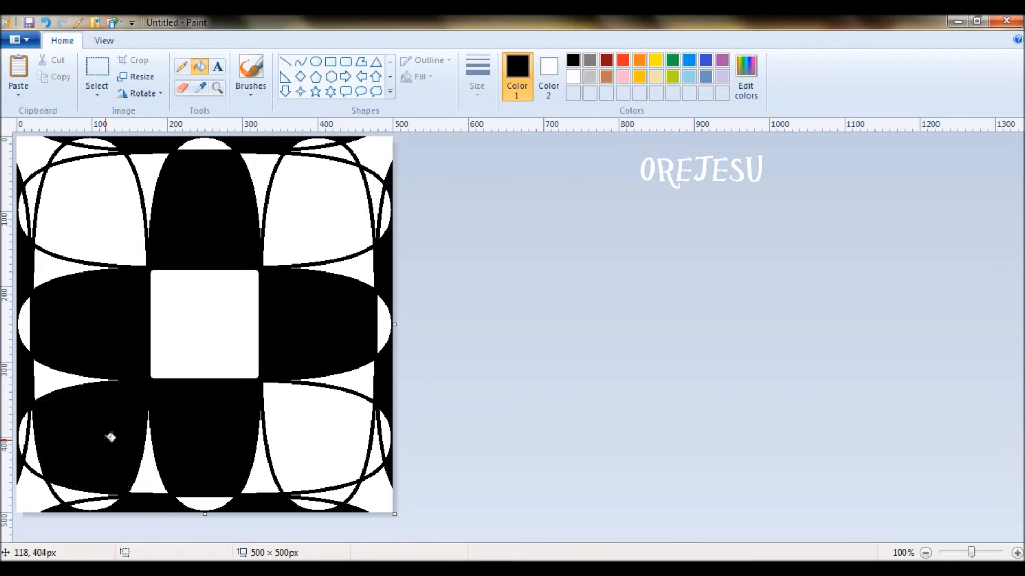
pyautogui.click(300, 432)
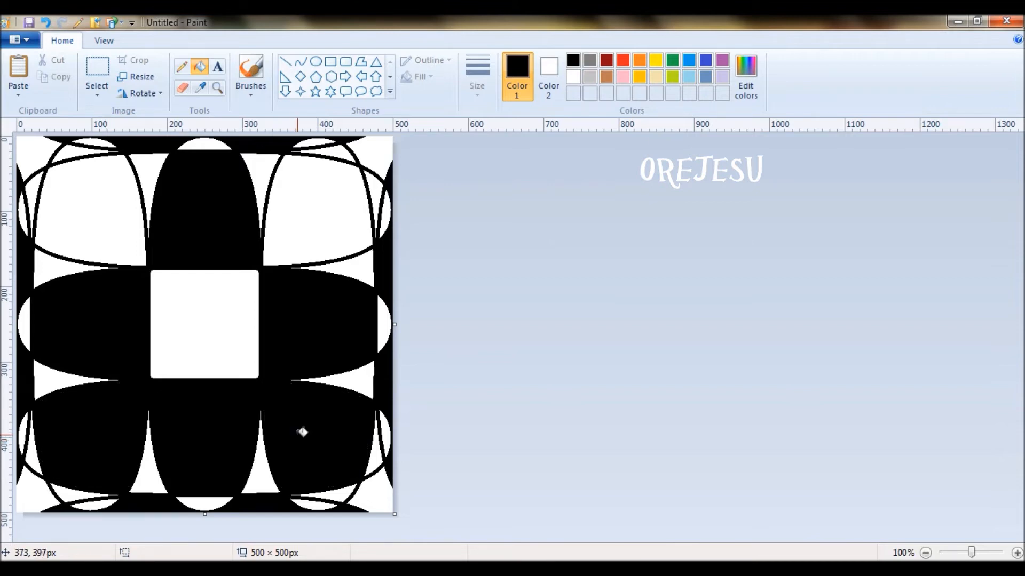
pyautogui.click(311, 208)
pyautogui.click(105, 224)
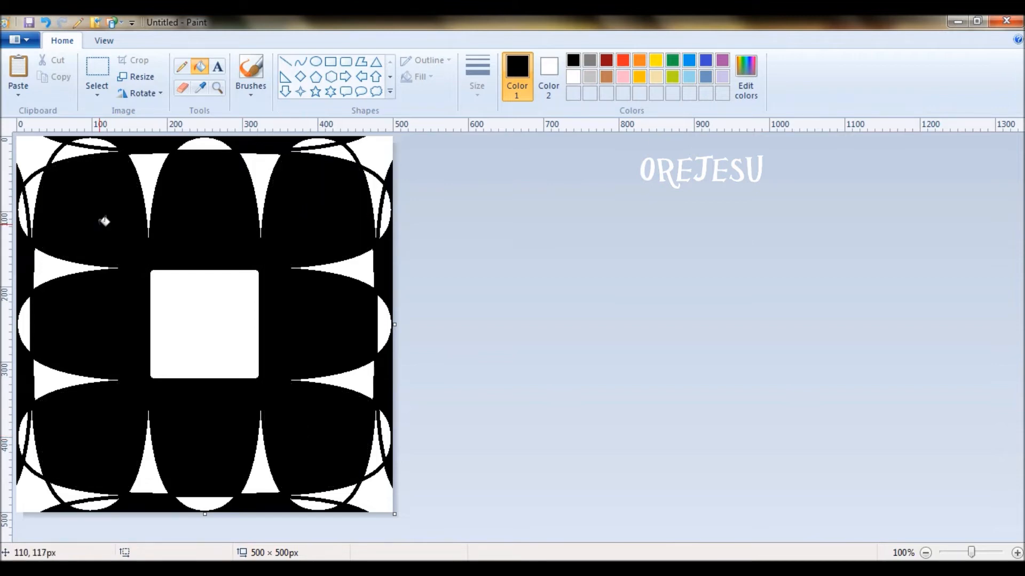
pyautogui.click(40, 153)
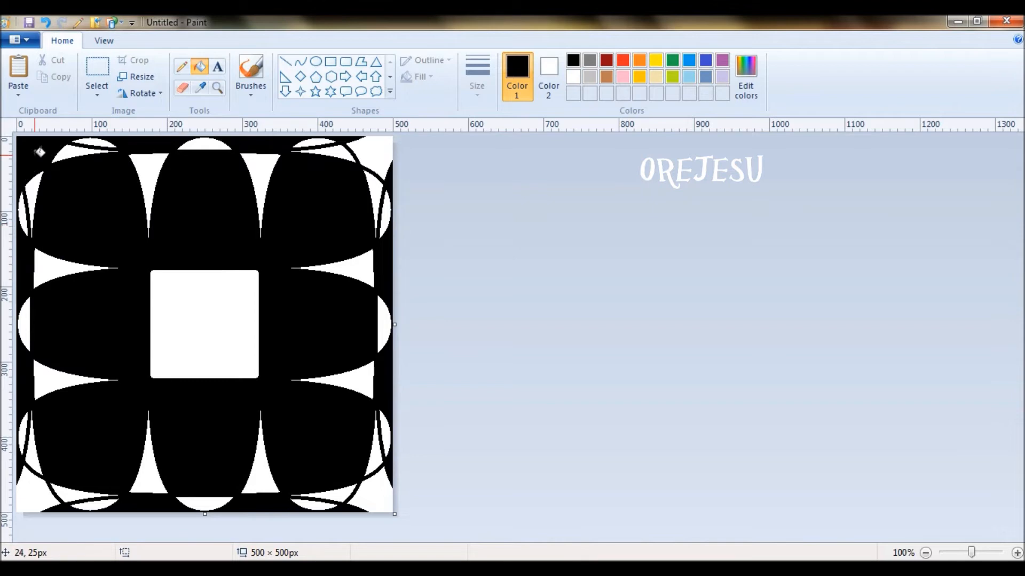
pyautogui.click(375, 145)
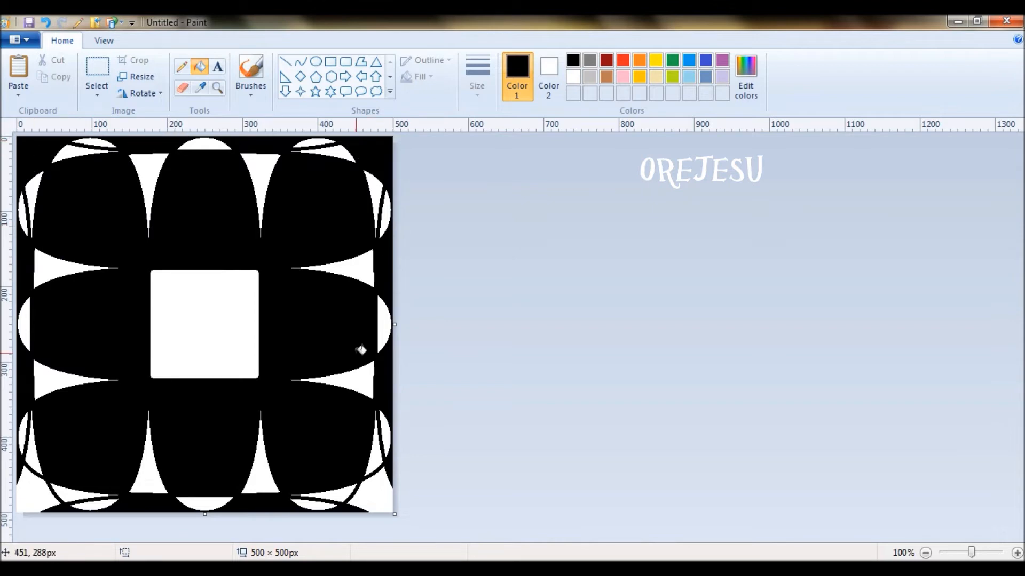
pyautogui.hotkey('ctrl', 'z')
pyautogui.hotkey('ctrl', 'z')
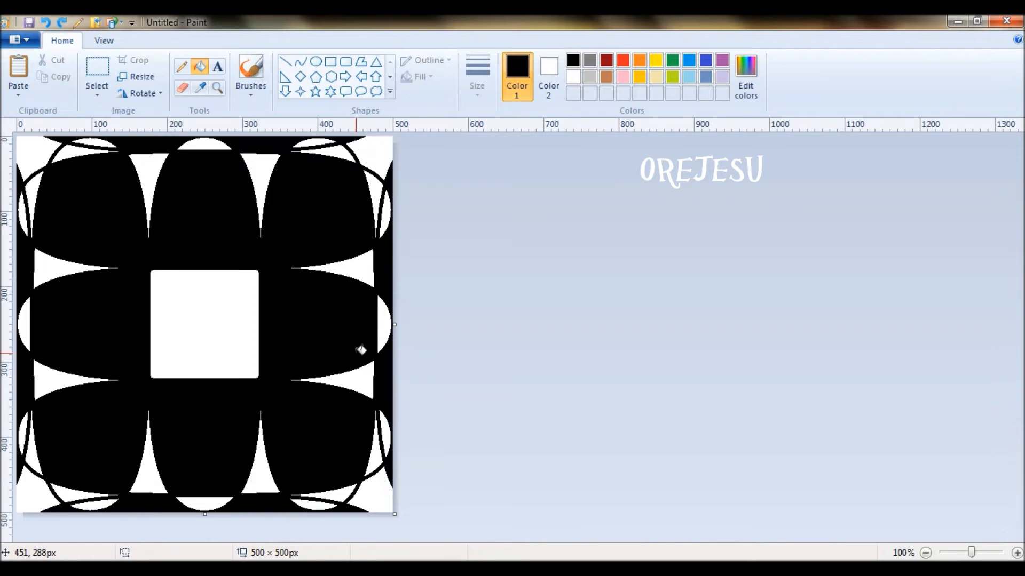
# - Fill the small white areas where the outer ovals overlap just inside the canvas's four corners with black
pyautogui.click(79, 146)
pyautogui.click(35, 174)
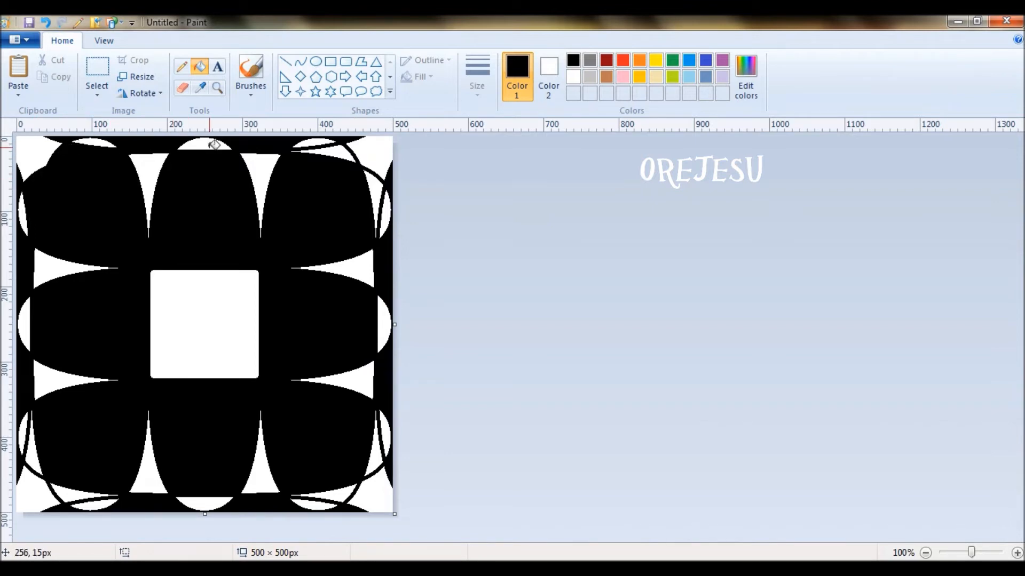
pyautogui.click(342, 149)
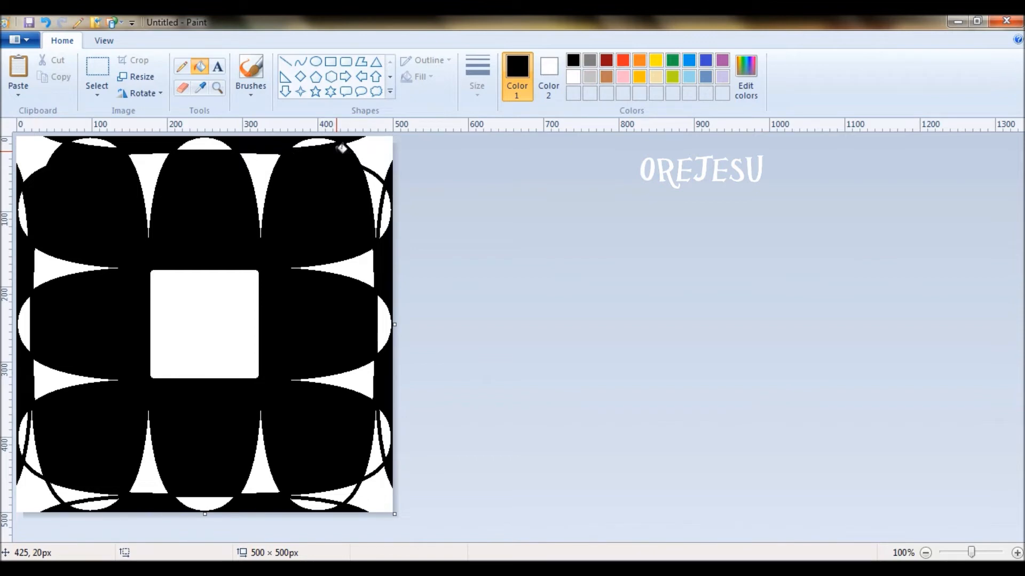
pyautogui.click(381, 180)
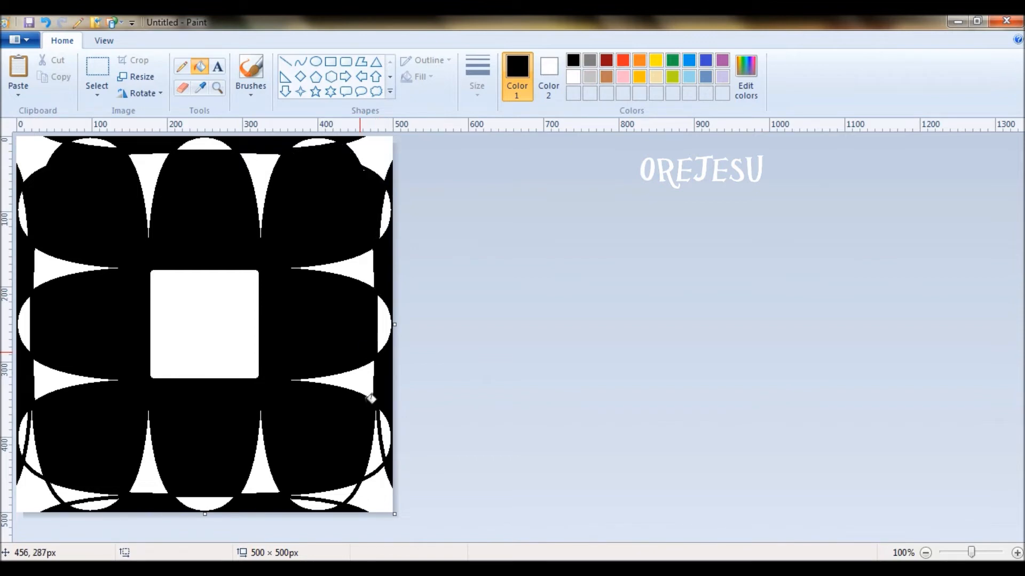
pyautogui.click(381, 436)
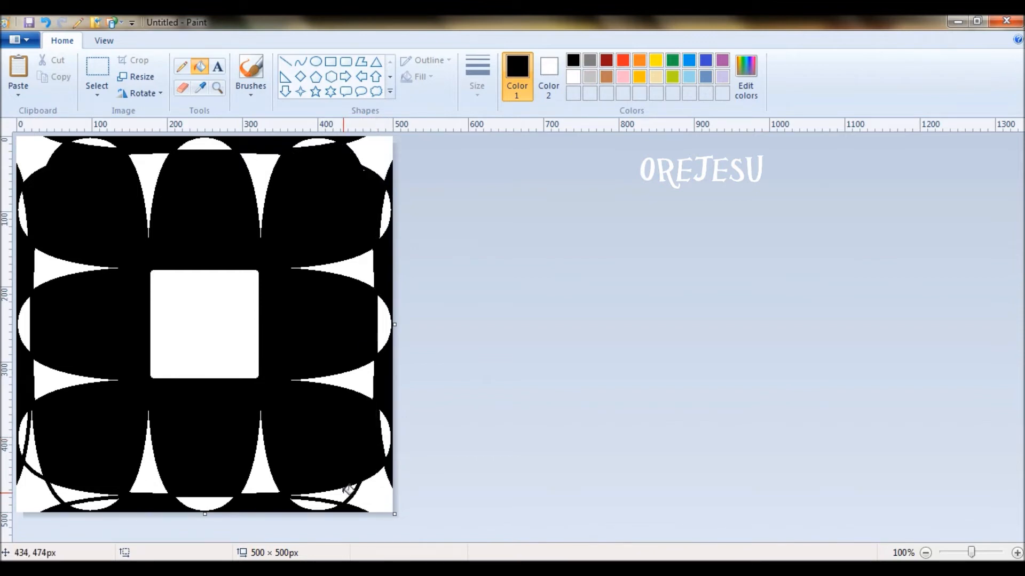
pyautogui.click(76, 494)
pyautogui.click(36, 451)
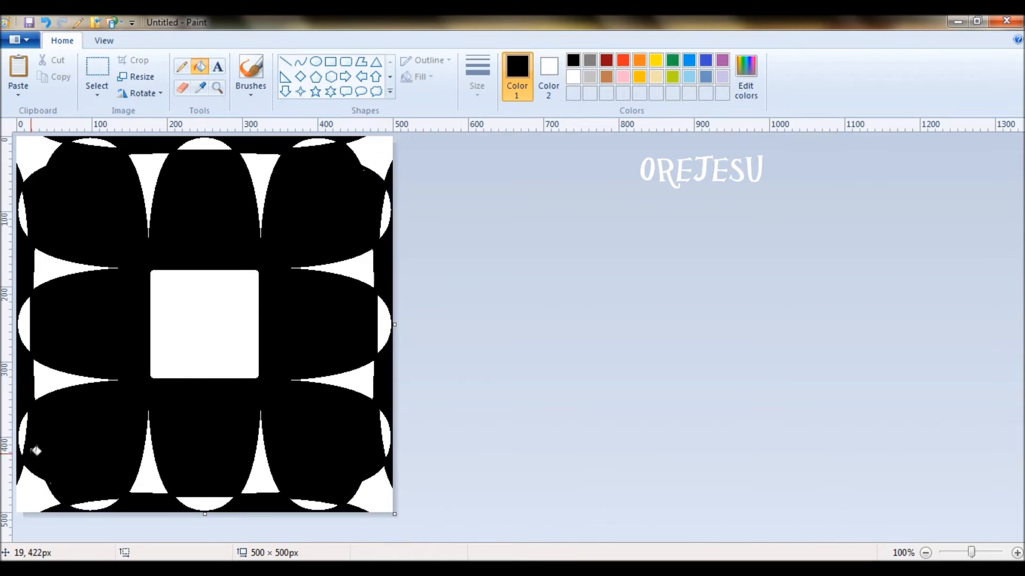
# - Fill the central square and the three oval tips along the canvas's top edge with purple (Red 128, Green 0, Blue 128)
pyautogui.click(745, 87)
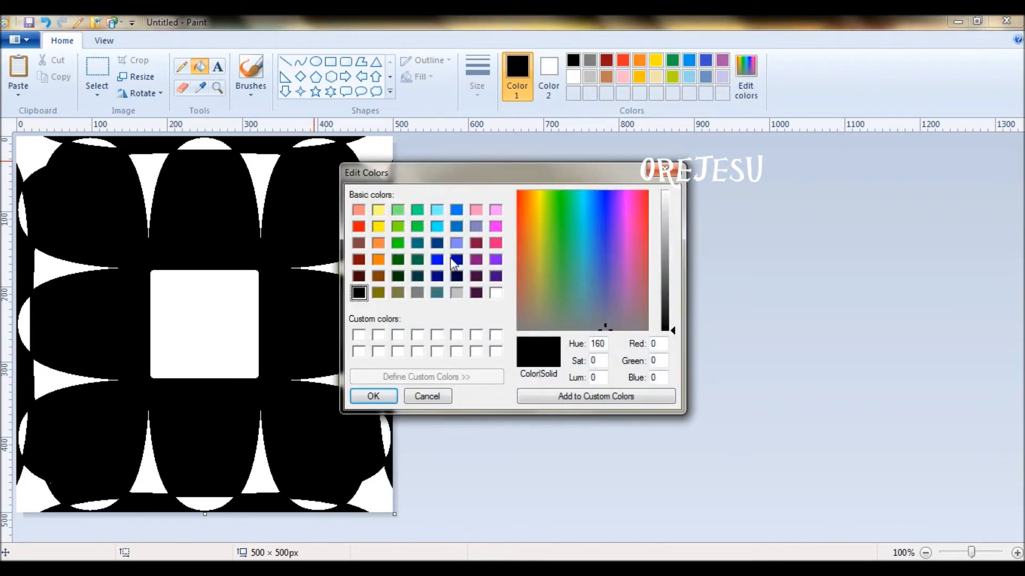
pyautogui.click(478, 260)
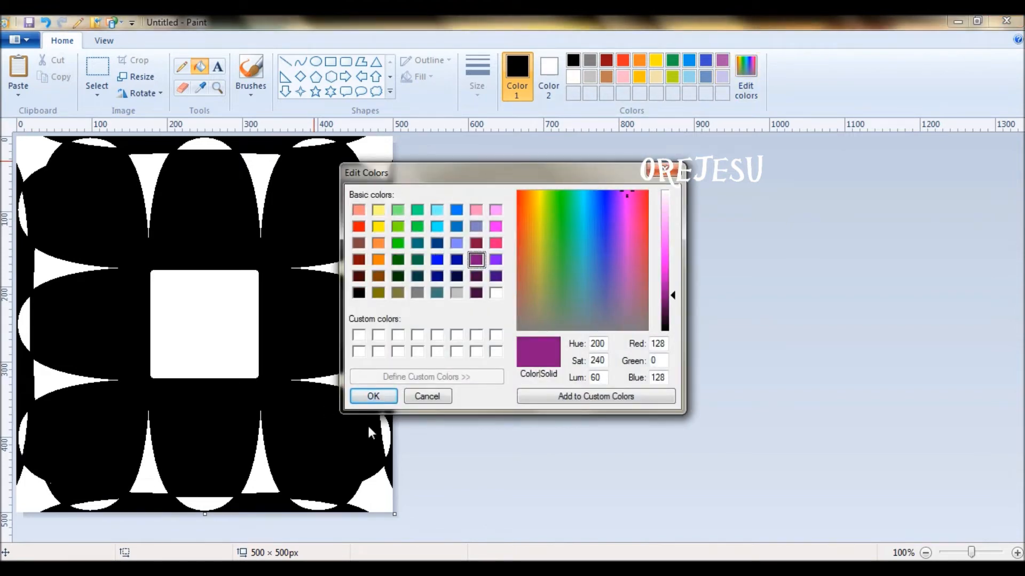
pyautogui.click(375, 399)
pyautogui.click(209, 341)
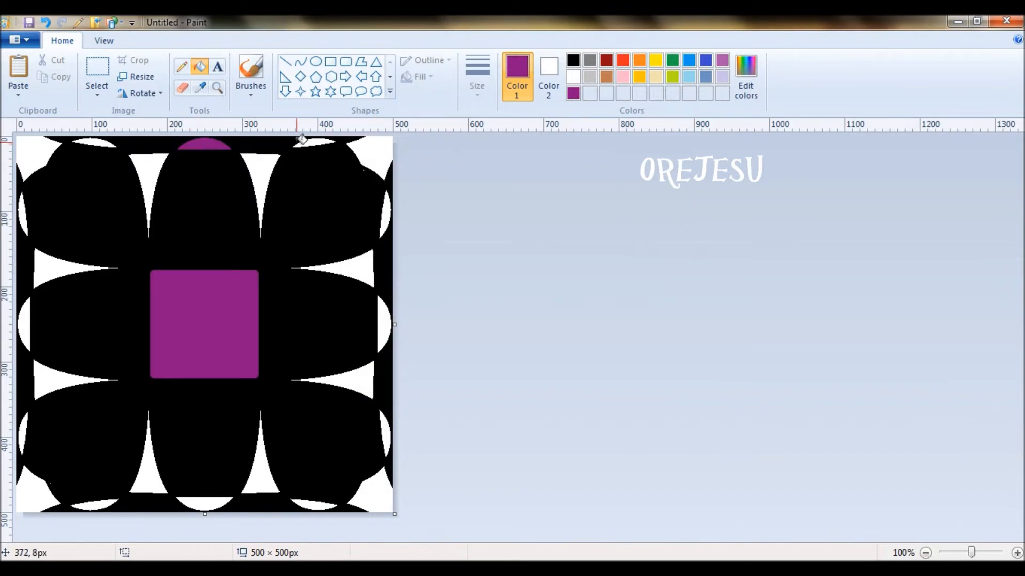
pyautogui.click(313, 144)
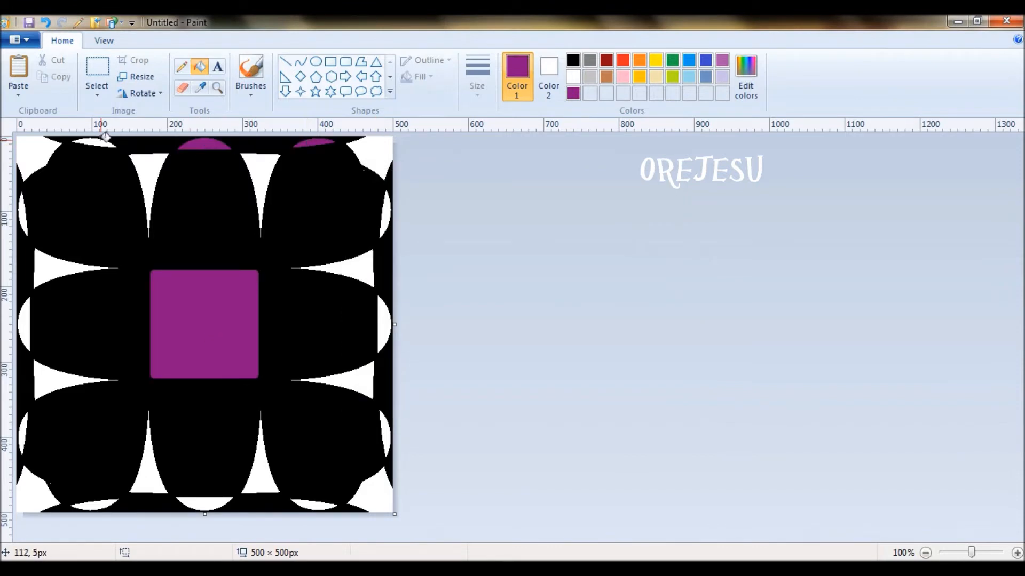
pyautogui.click(109, 142)
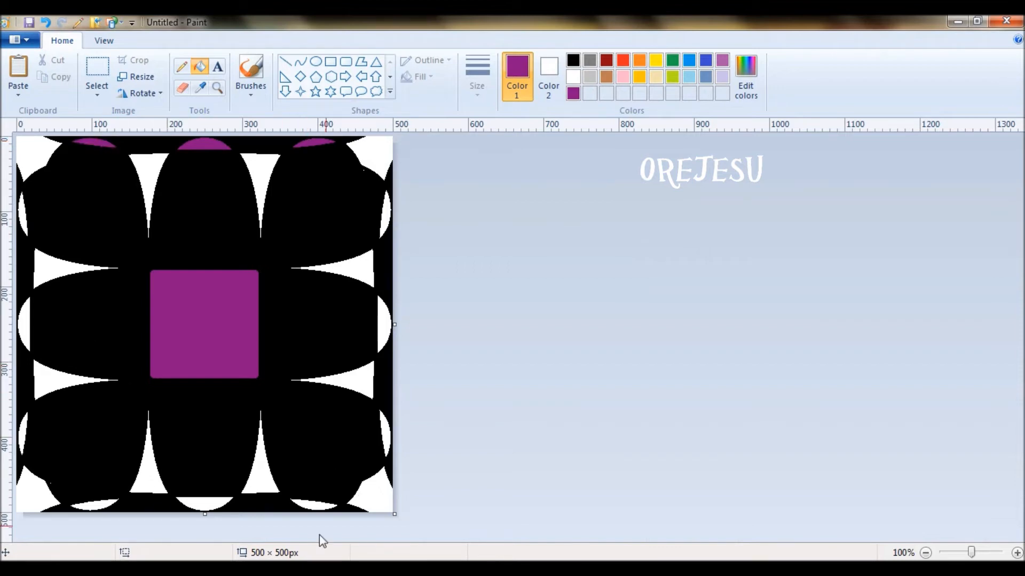
# - Fill the three white oval tips along the canvas's bottom edge with the same purple
pyautogui.click(314, 503)
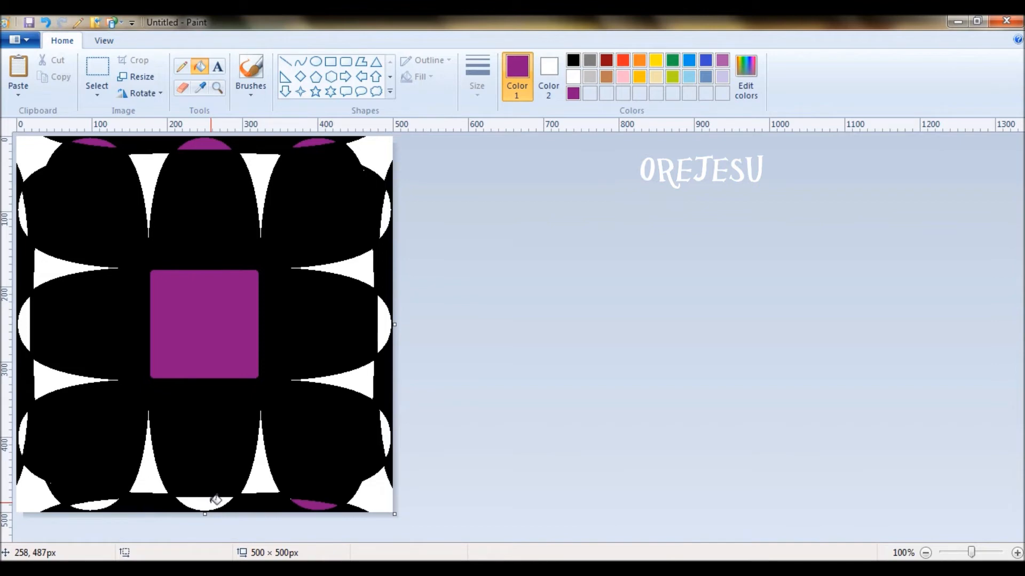
pyautogui.click(216, 501)
pyautogui.click(102, 504)
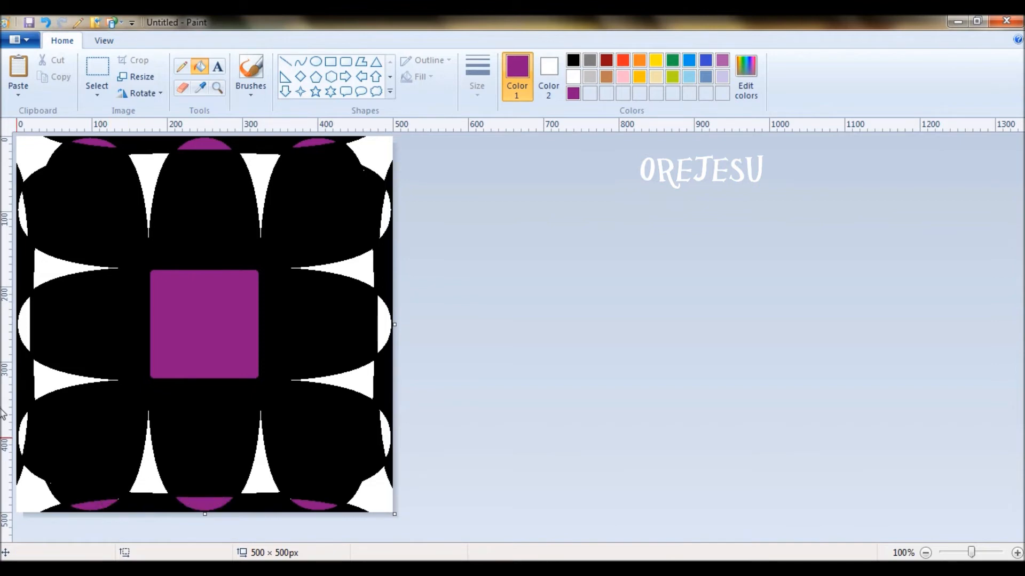
# - Fill the three white oval tips along each of the canvas's left and right edges with the same purple
pyautogui.click(25, 426)
pyautogui.click(24, 325)
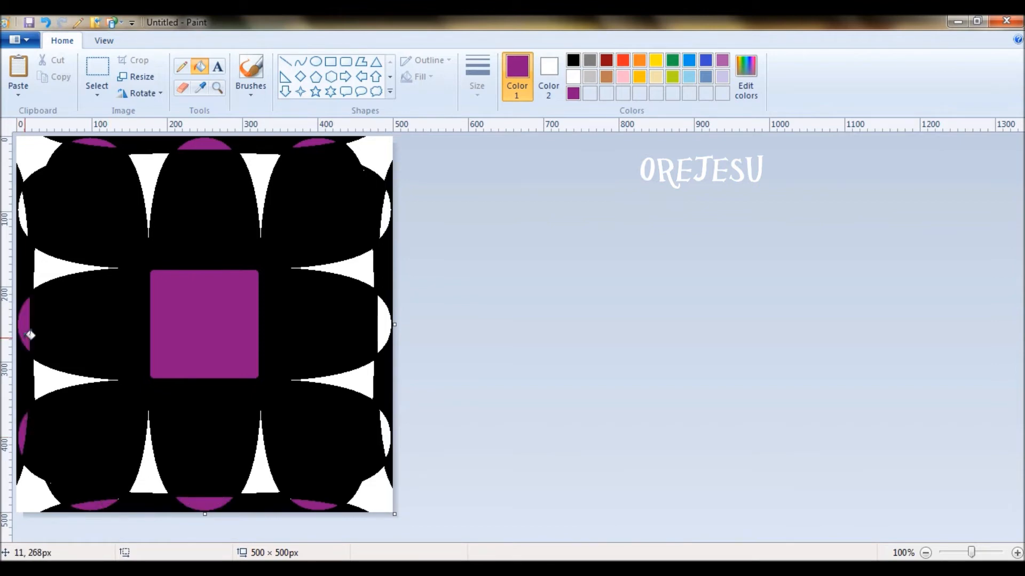
pyautogui.click(25, 216)
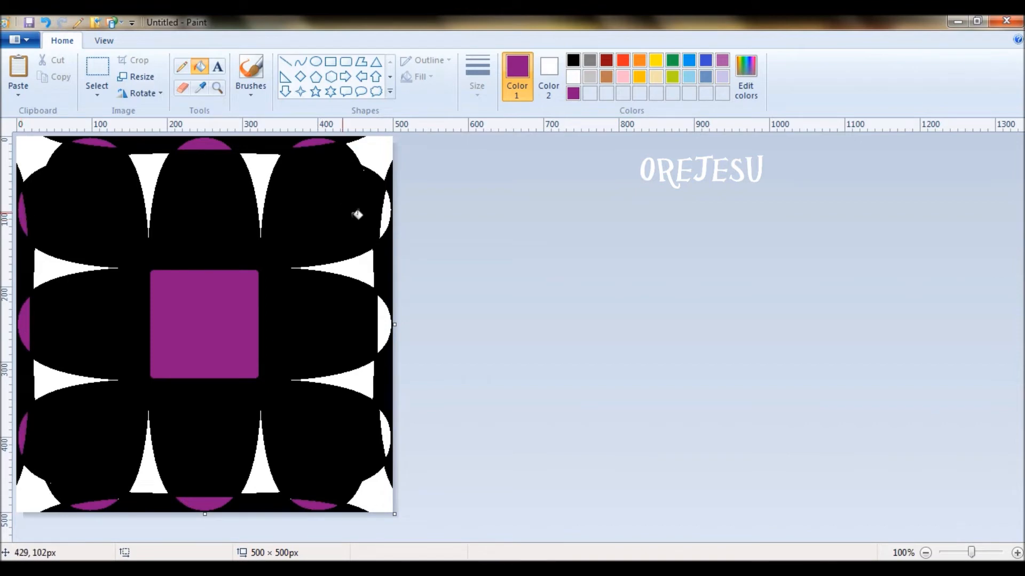
pyautogui.click(385, 219)
pyautogui.click(383, 322)
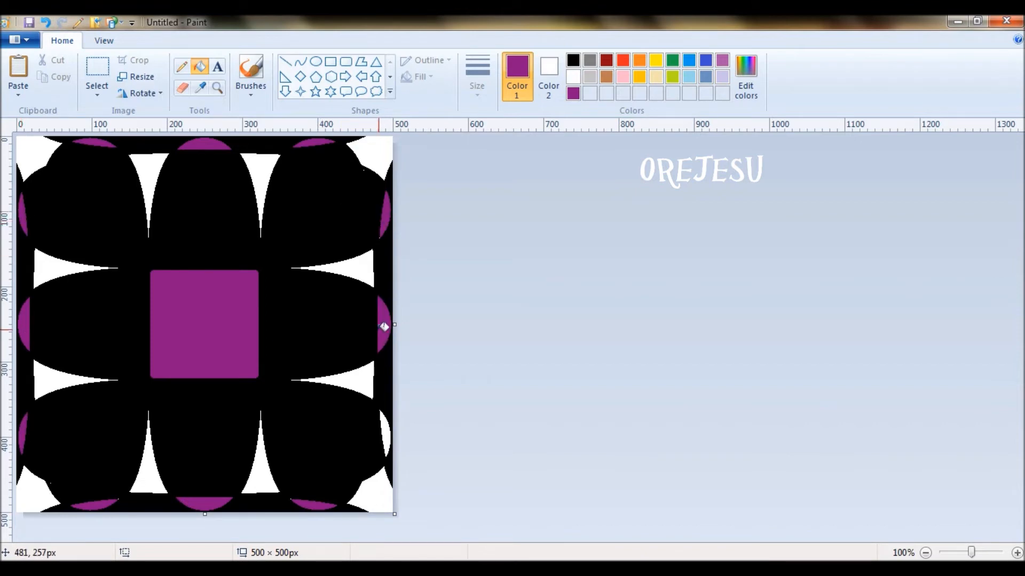
pyautogui.click(390, 435)
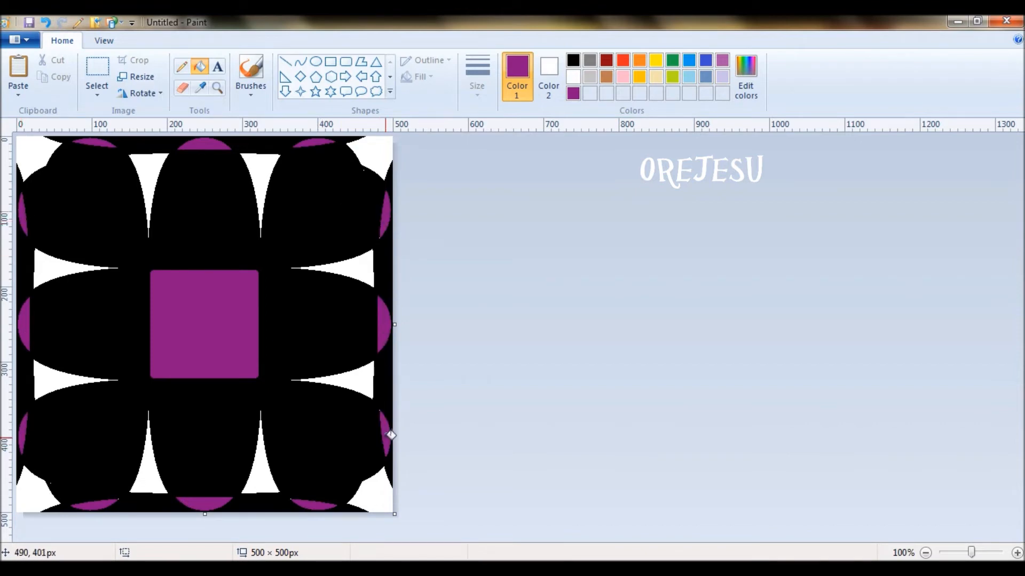
# - Fill the four white corners of the canvas with bright pink (Red 255, Green 0, Blue 128)
pyautogui.click(746, 66)
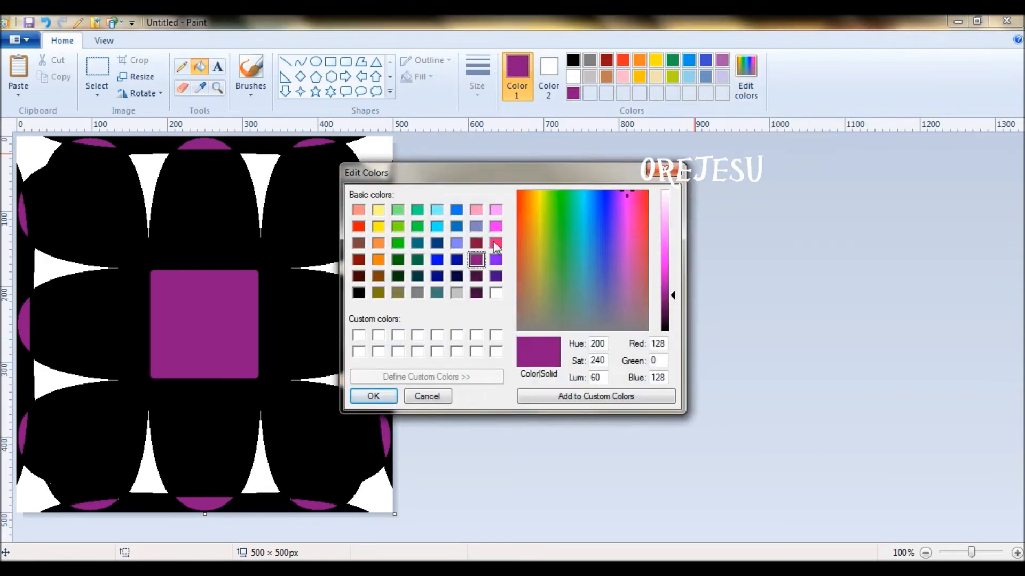
pyautogui.click(495, 244)
pyautogui.click(373, 396)
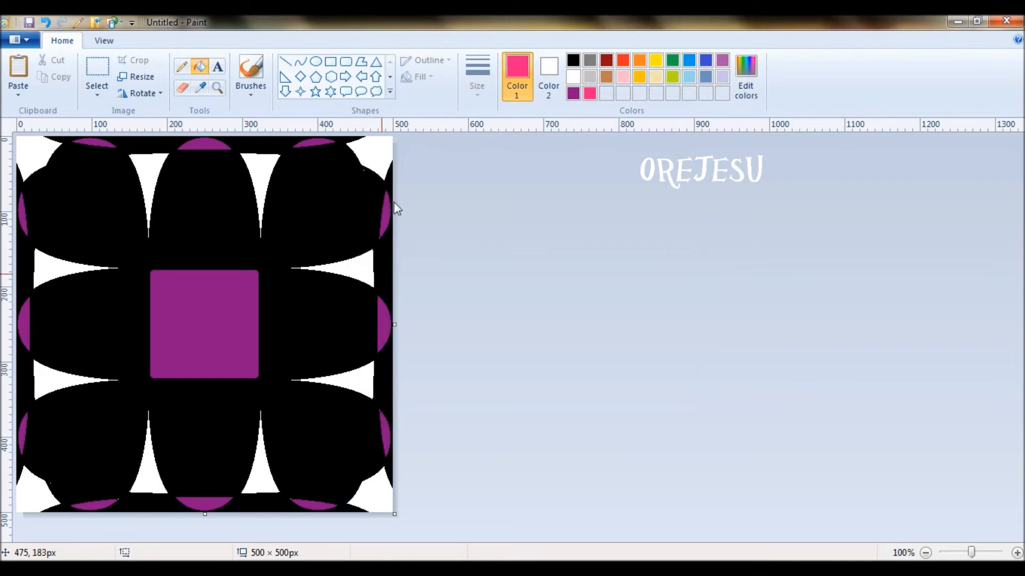
pyautogui.click(377, 160)
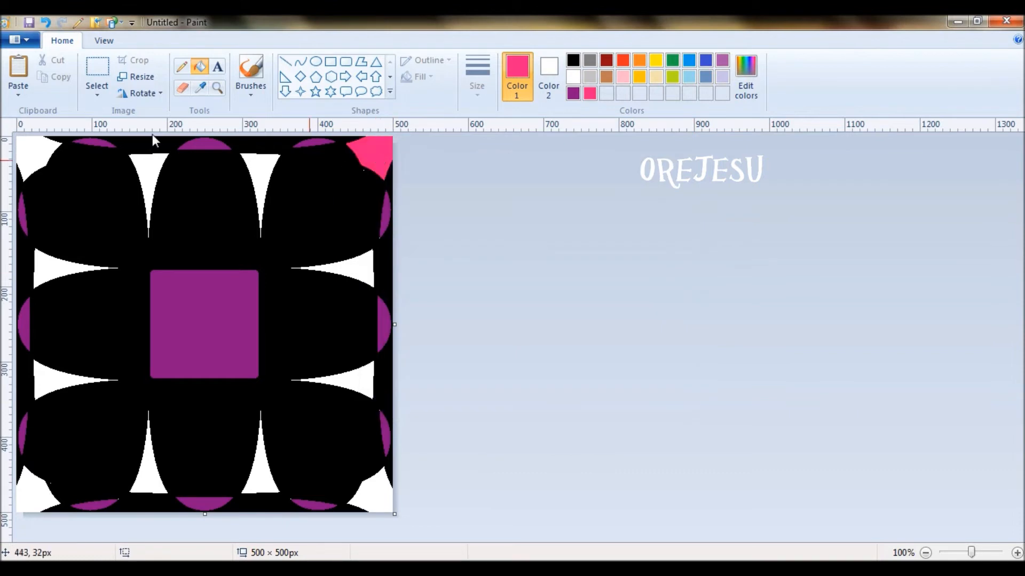
pyautogui.click(46, 143)
pyautogui.click(355, 490)
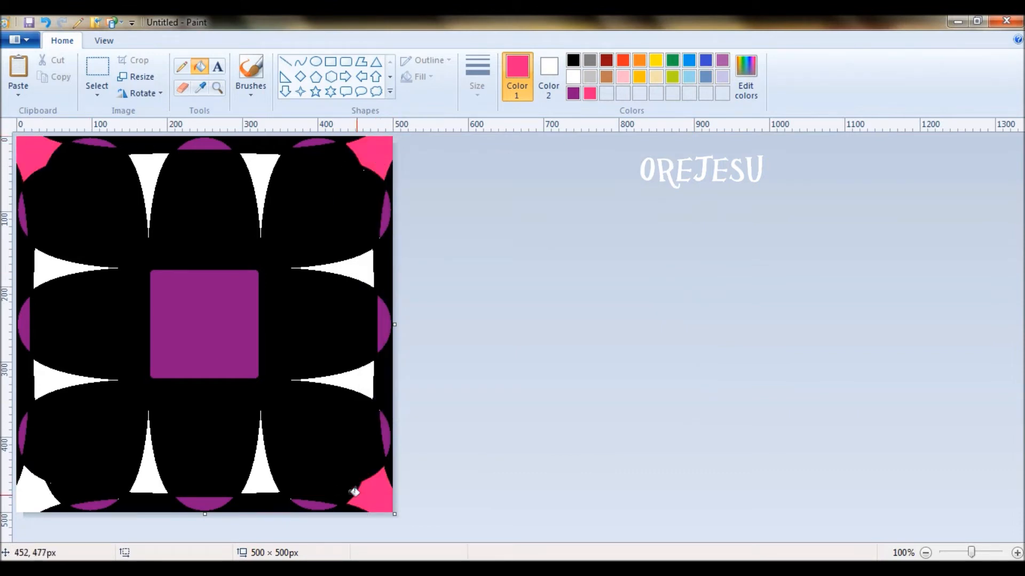
pyautogui.click(28, 482)
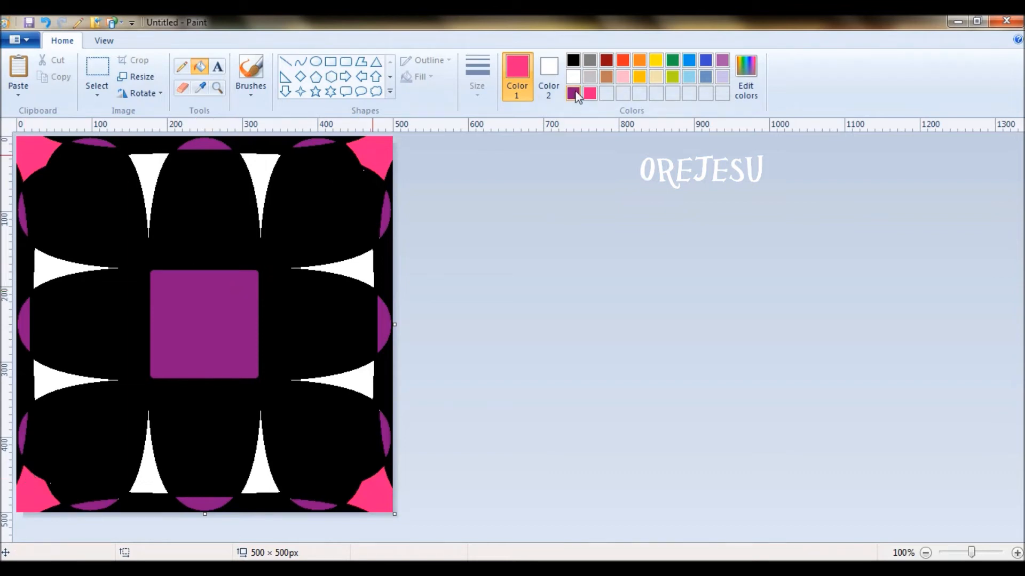
# - Fill the two white wedges at the pattern's top and the two at its left side with the basic maroon colour
pyautogui.click(750, 87)
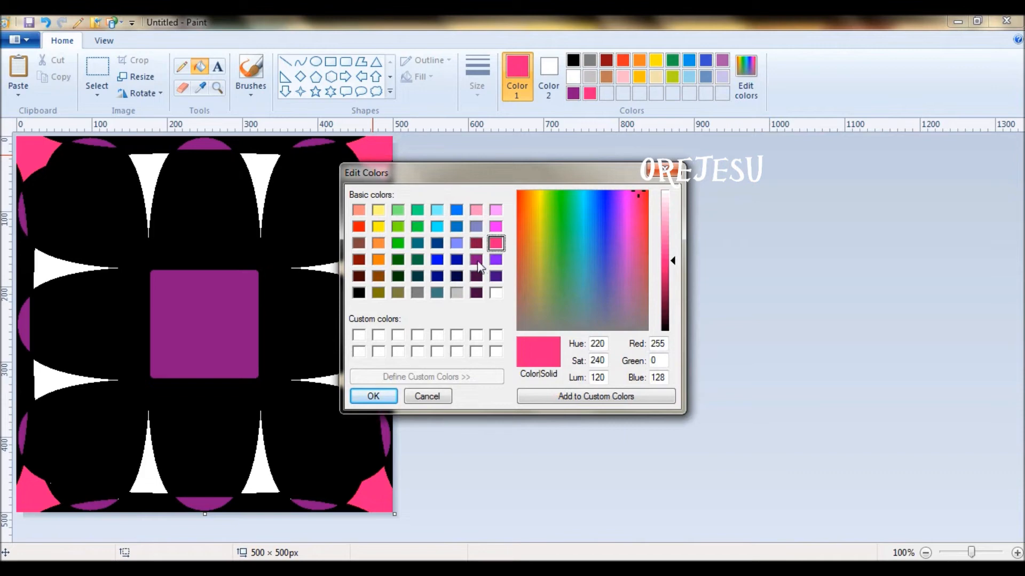
pyautogui.click(476, 260)
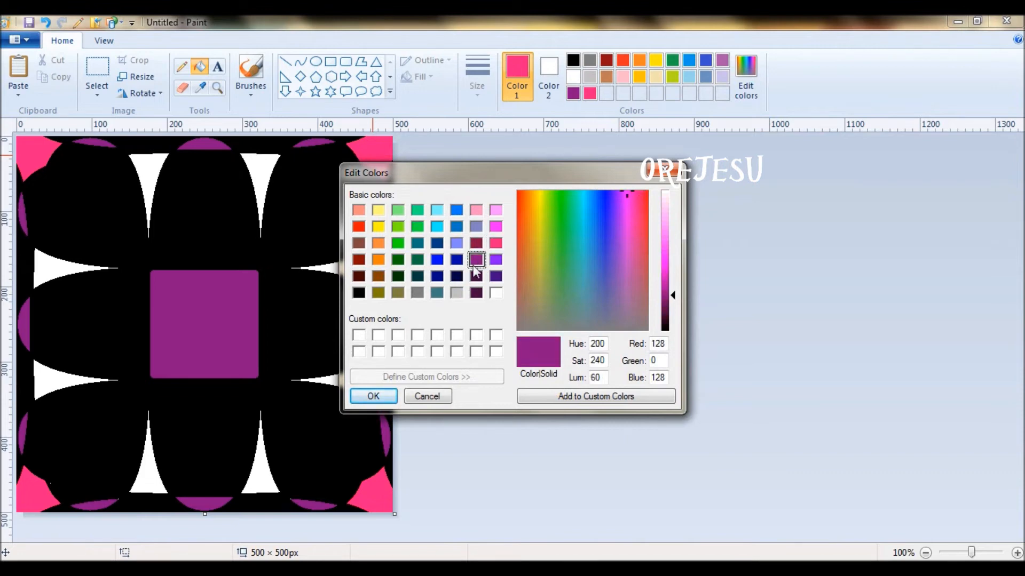
pyautogui.click(495, 260)
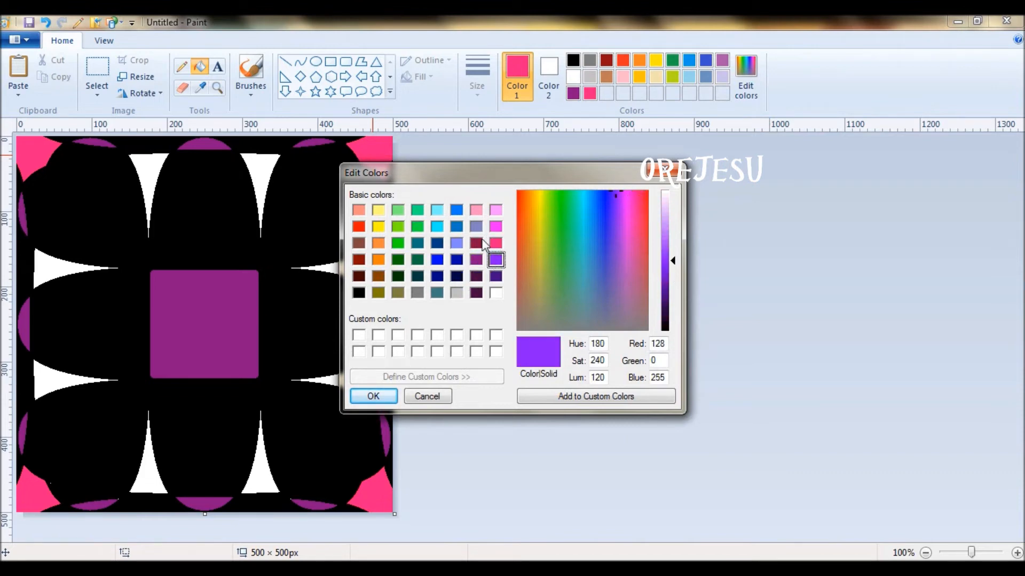
pyautogui.click(476, 244)
pyautogui.click(373, 397)
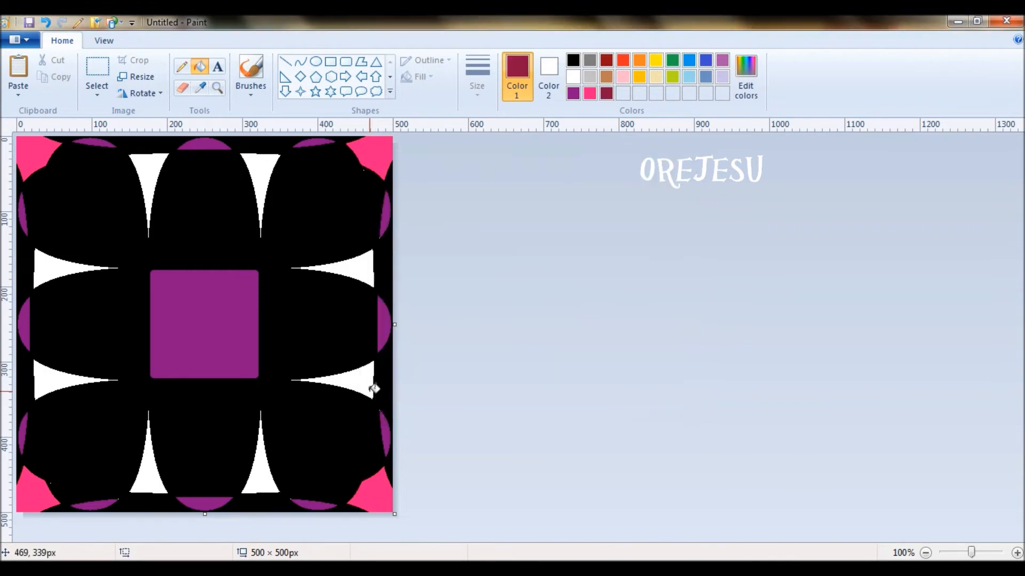
pyautogui.click(263, 164)
pyautogui.click(151, 175)
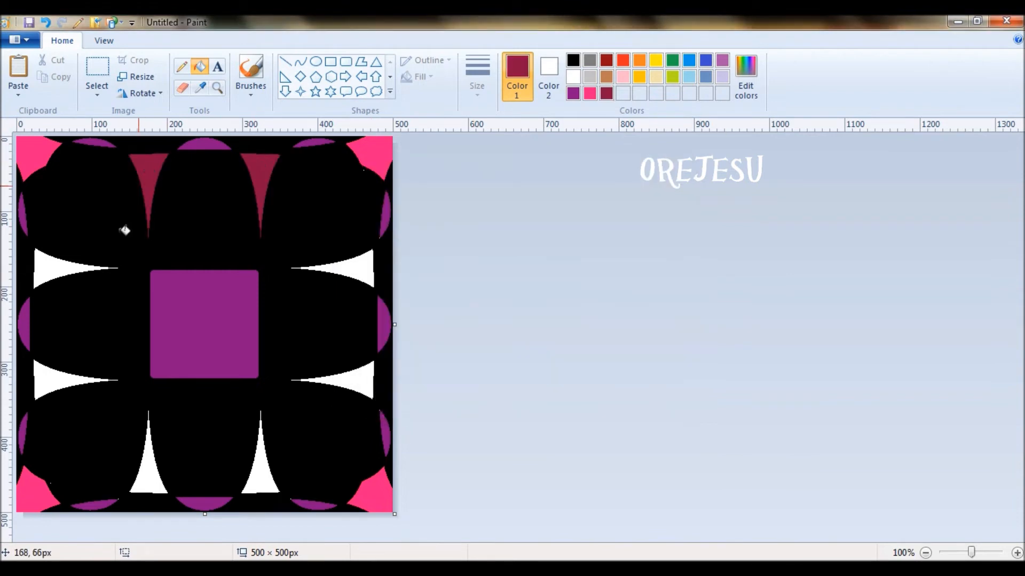
pyautogui.click(64, 267)
pyautogui.click(56, 374)
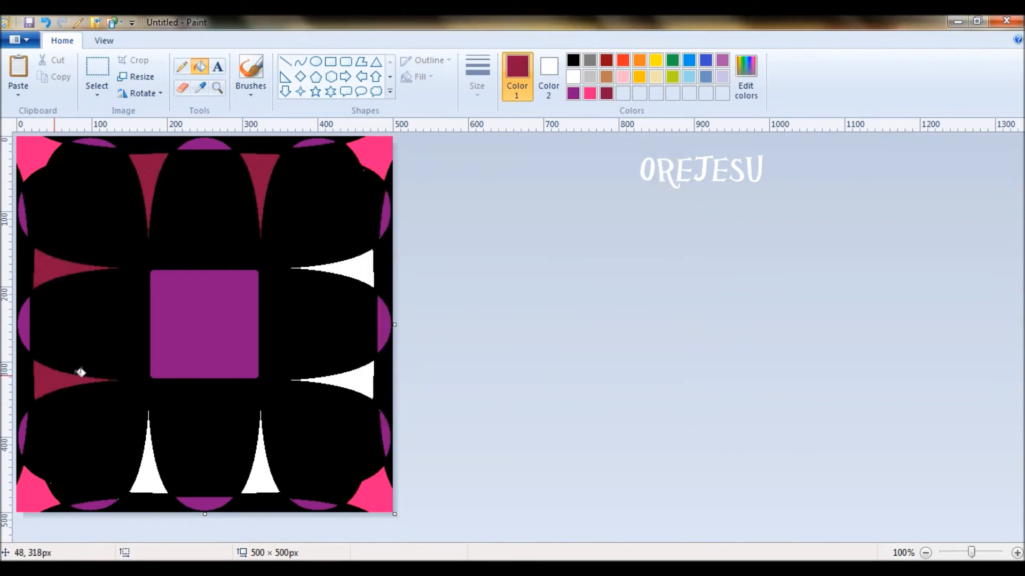
# - Fill the two white wedges at the pattern's bottom and the two at its right side with the same maroon
pyautogui.click(150, 460)
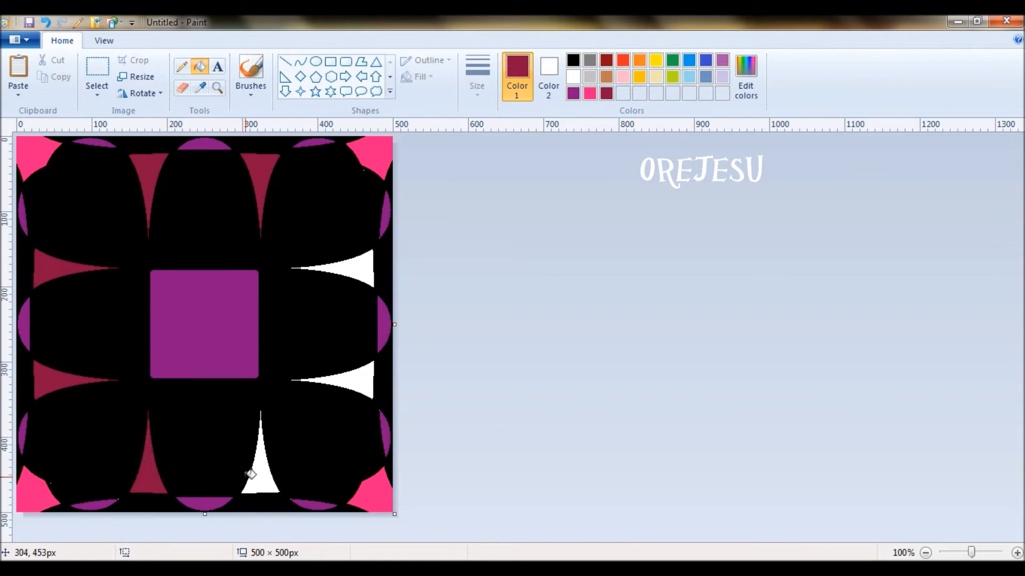
pyautogui.click(257, 475)
pyautogui.click(365, 379)
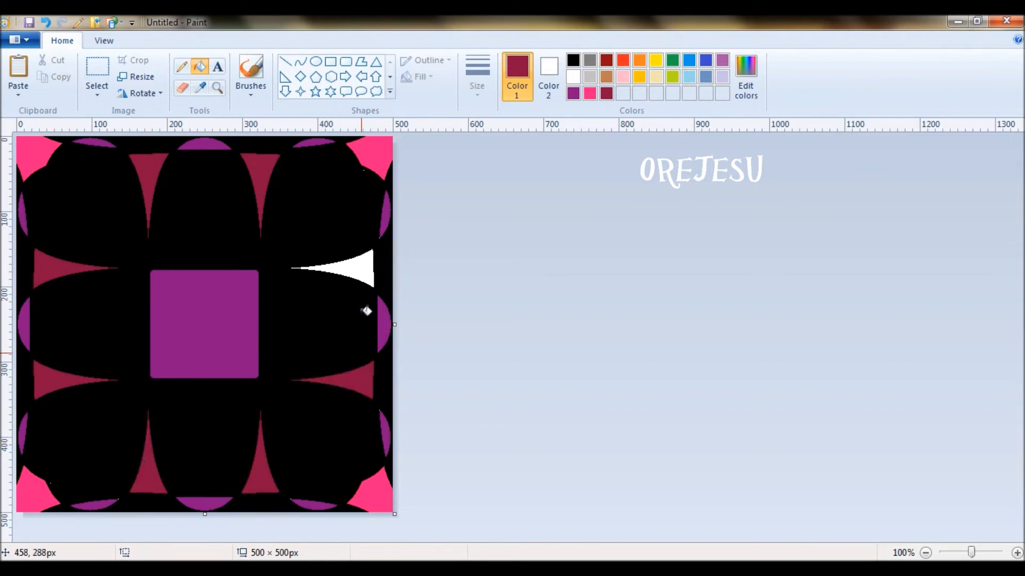
pyautogui.click(369, 271)
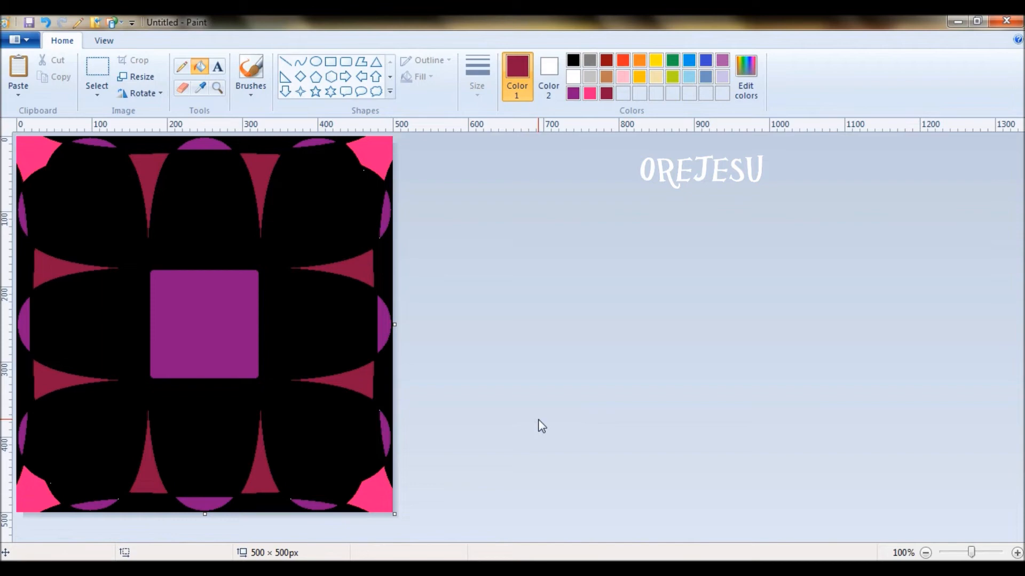
# - Open a second Paint window and resize its blank canvas to 3000 × 500 pixels without maintaining the aspect ratio
pyautogui.rightClick(532, 569)
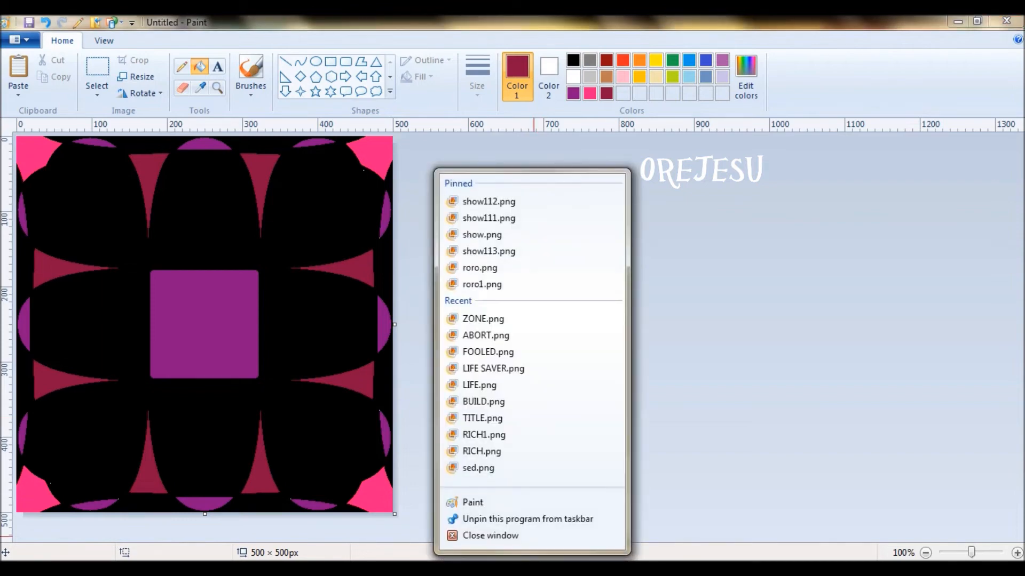
pyautogui.click(534, 503)
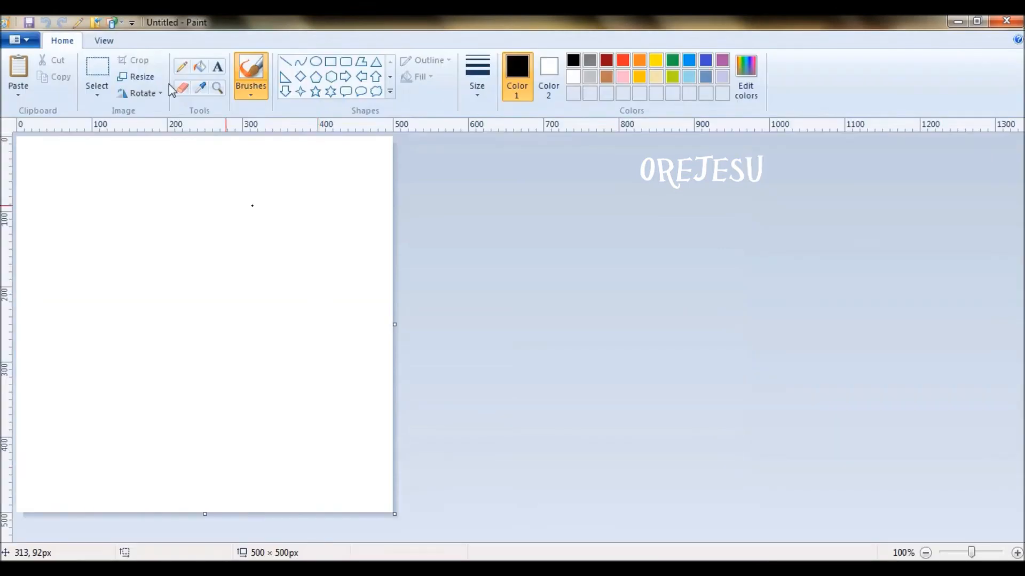
pyautogui.click(153, 80)
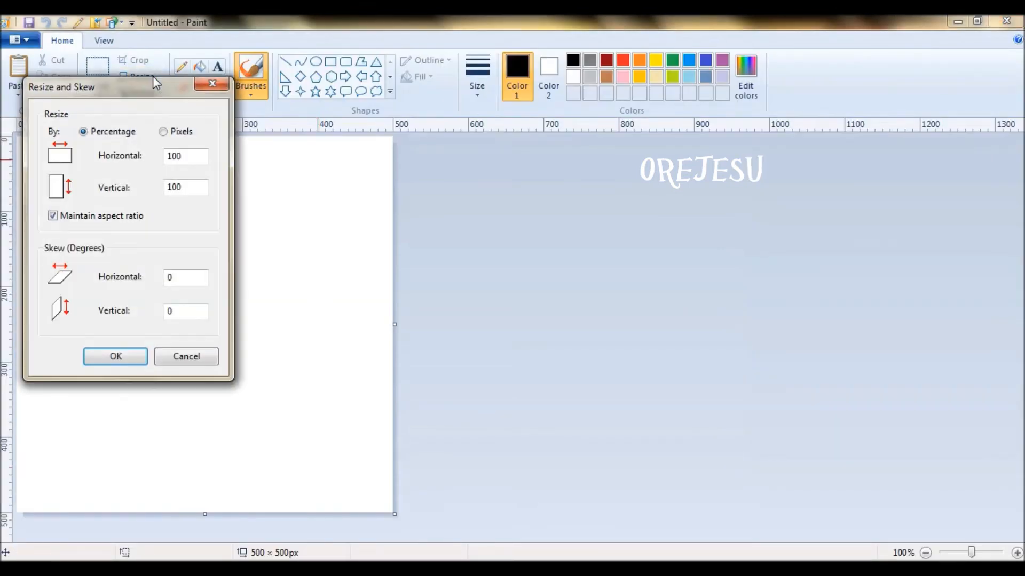
pyautogui.click(164, 132)
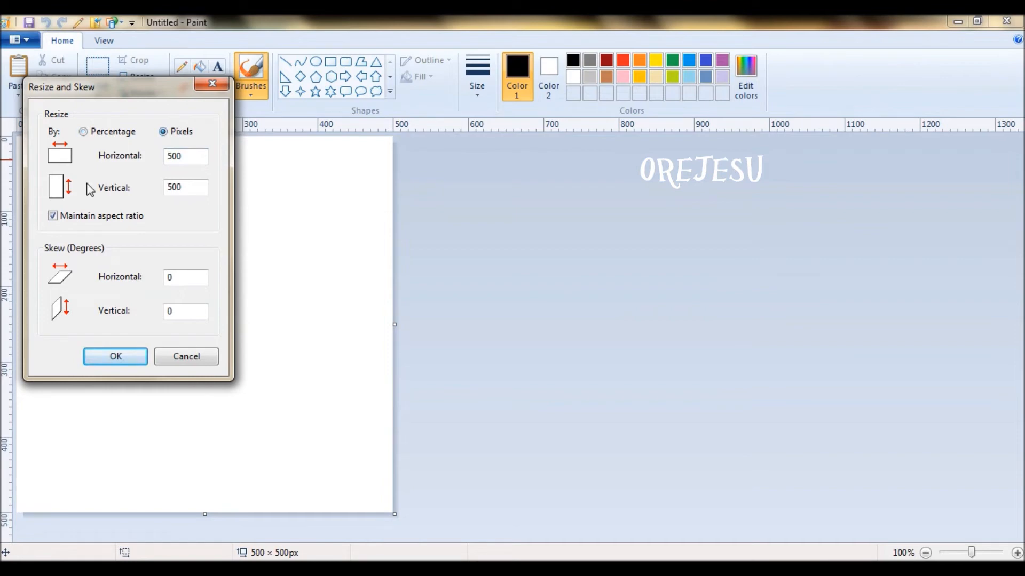
pyautogui.click(53, 216)
pyautogui.click(124, 356)
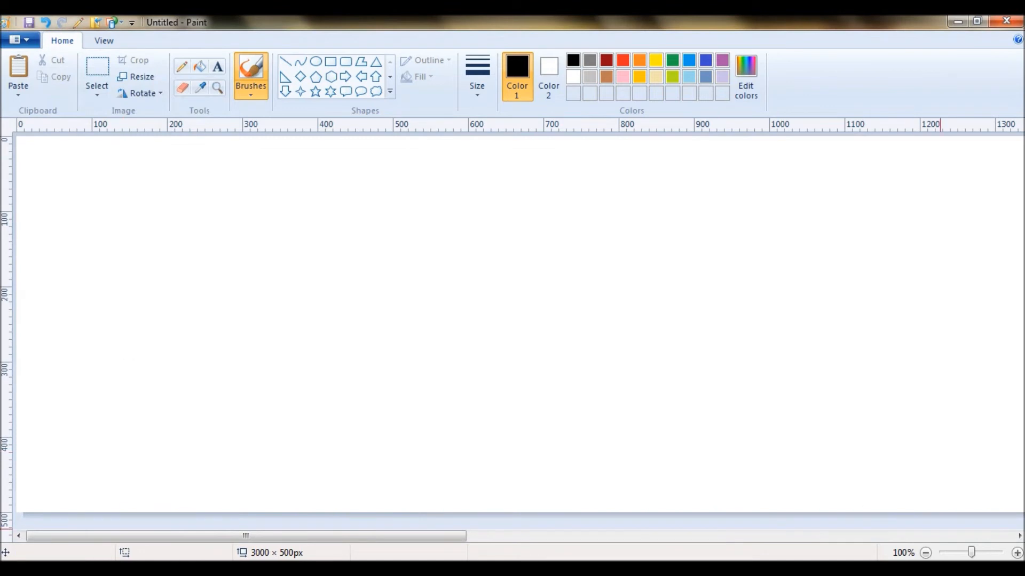
# - Copy the whole finished tile into the 3000 × 500 px canvas and place two copies side by side from its left edge
pyautogui.click(926, 553)
pyautogui.click(926, 553)
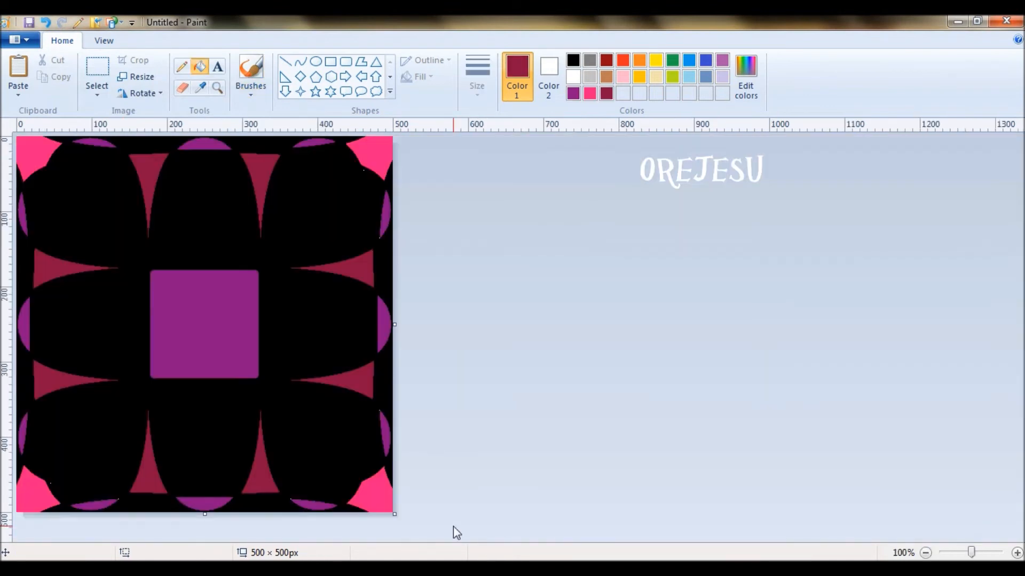
pyautogui.hotkey('ctrl', 'a')
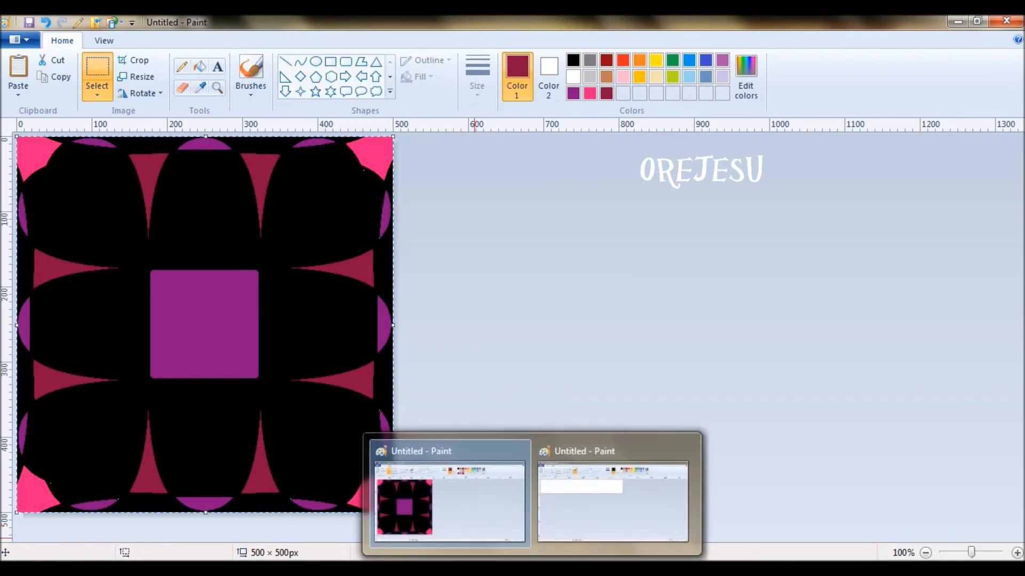
pyautogui.click(560, 530)
pyautogui.hotkey('ctrl', 'v')
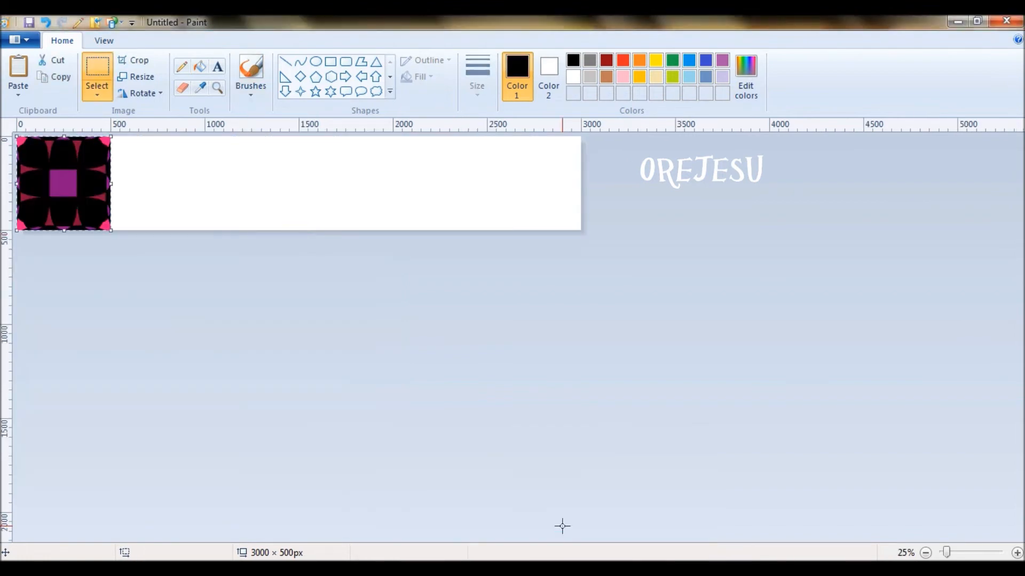
pyautogui.moveTo(78, 187); pyautogui.dragTo(173, 189)
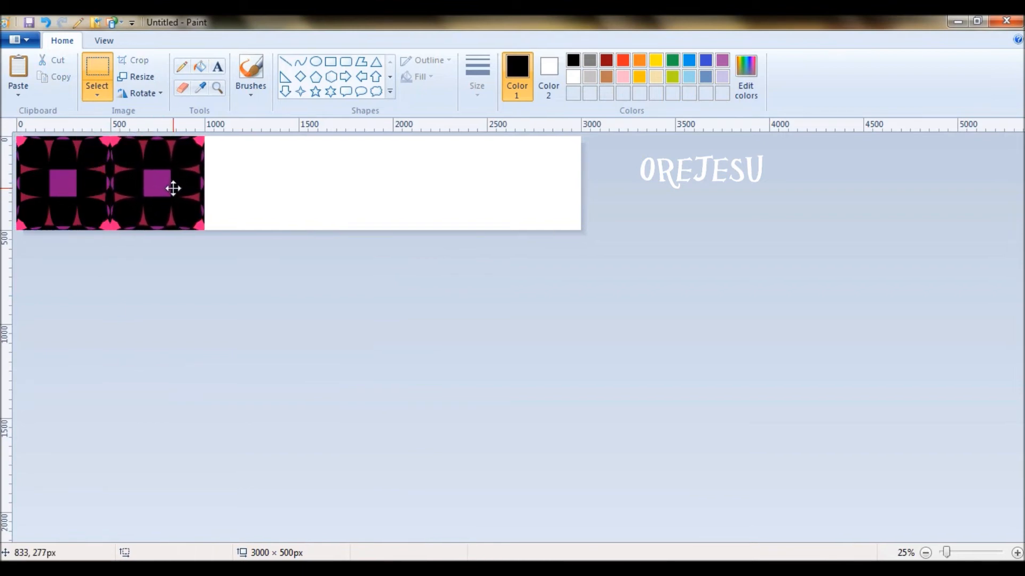
# - Paste four more copies of the tile edge to edge until the row fills the 3000 px canvas width
pyautogui.hotkey('ctrl', 'v')
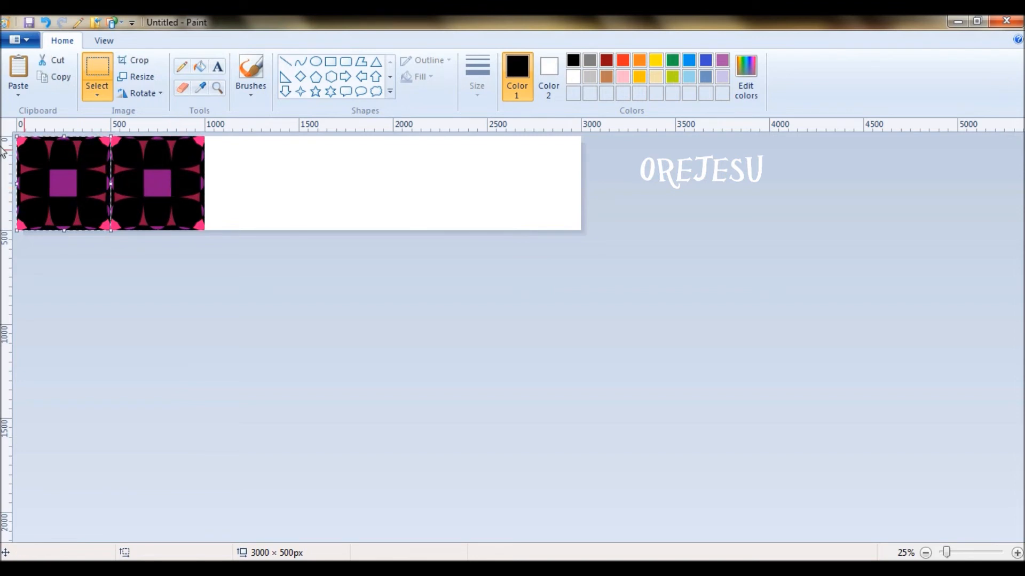
pyautogui.moveTo(32, 173); pyautogui.dragTo(220, 172)
pyautogui.hotkey('ctrl', 'v')
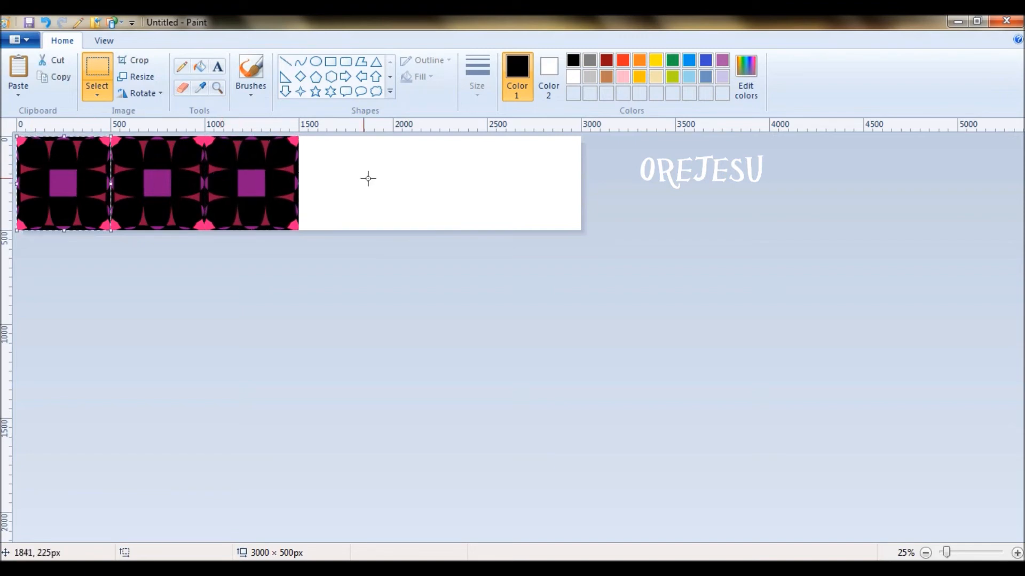
pyautogui.moveTo(62, 176); pyautogui.dragTo(342, 183)
pyautogui.hotkey('ctrl', 'v')
pyautogui.moveTo(39, 176); pyautogui.dragTo(416, 178)
pyautogui.hotkey('ctrl', 'v')
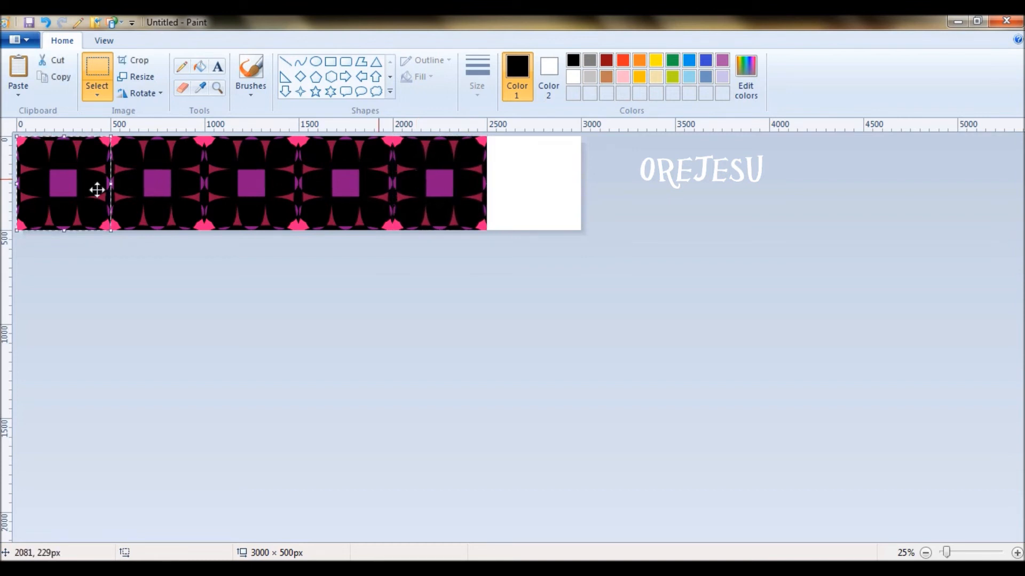
pyautogui.moveTo(23, 192); pyautogui.dragTo(530, 176)
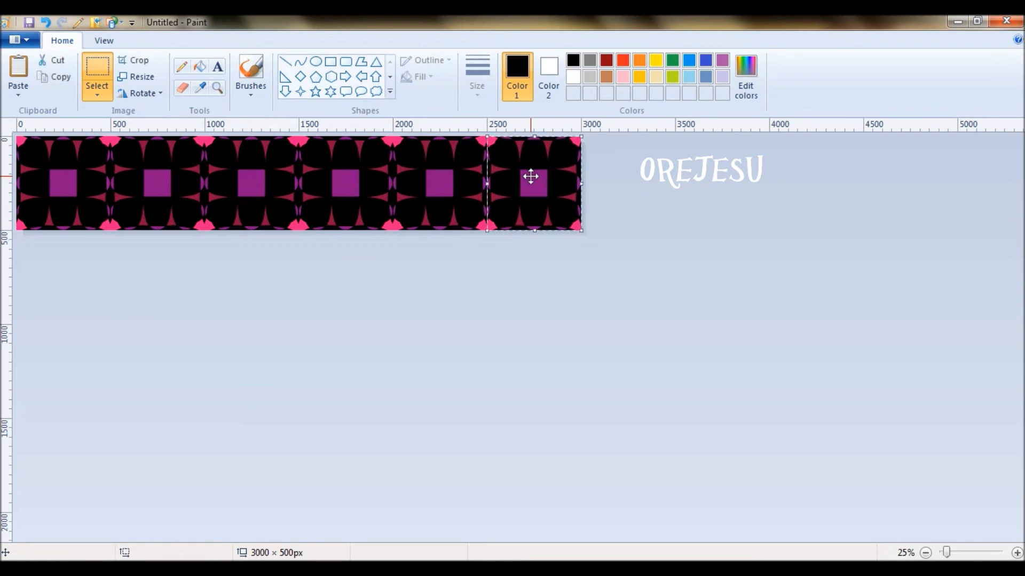
pyautogui.click(846, 236)
# - Copy the full row of tiles, extend the canvas downward to 3000 × 1000 px and place the copied row directly beneath
pyautogui.hotkey('ctrl', 'a')
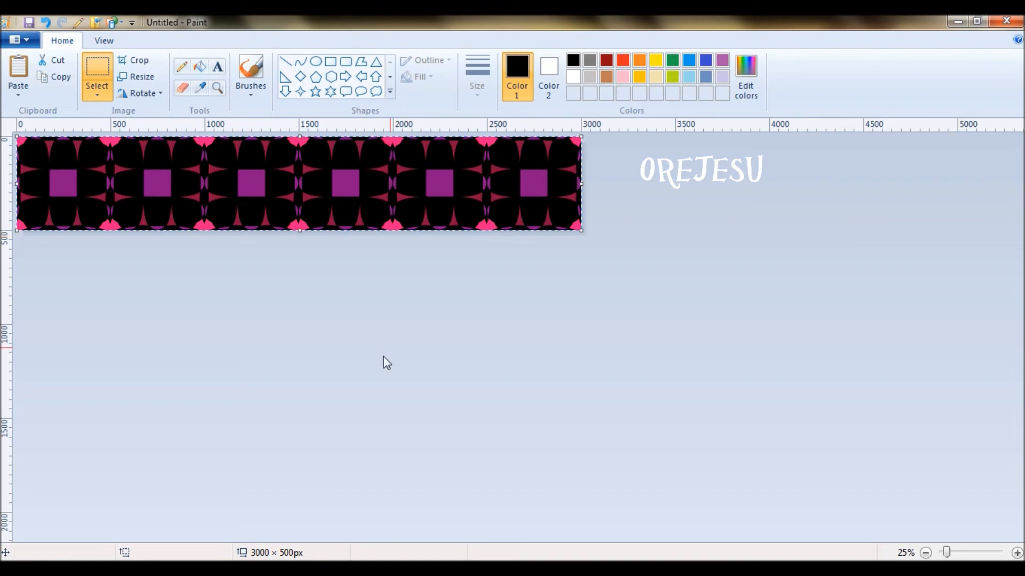
pyautogui.click(391, 346)
pyautogui.moveTo(298, 233); pyautogui.dragTo(307, 324)
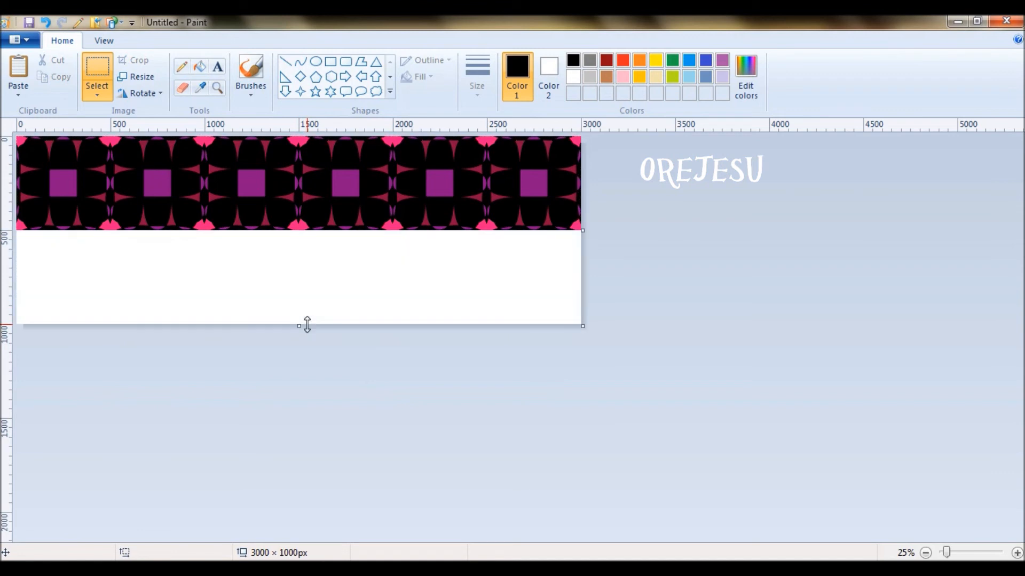
pyautogui.hotkey('ctrl', 'v')
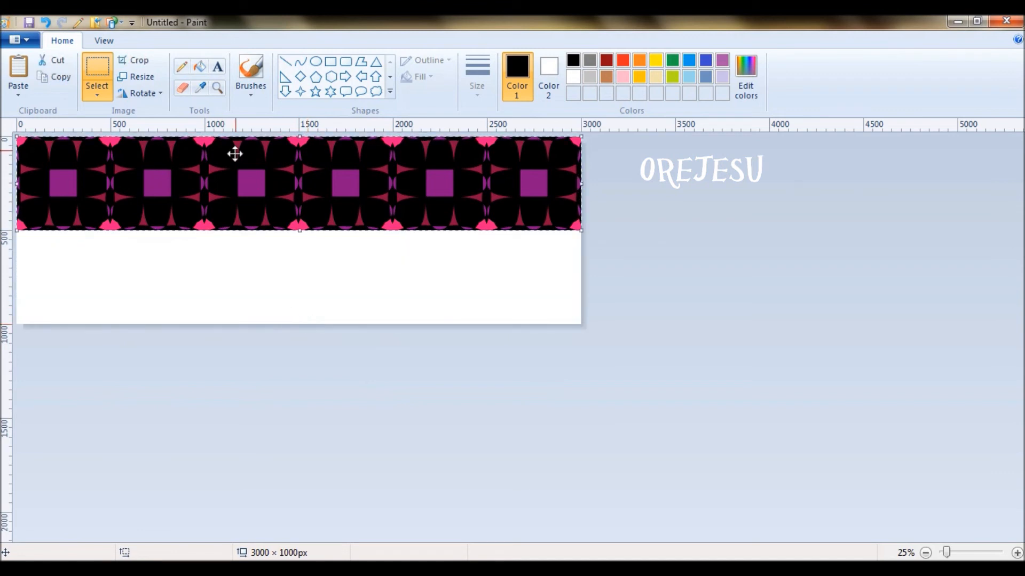
pyautogui.moveTo(236, 171); pyautogui.dragTo(235, 250)
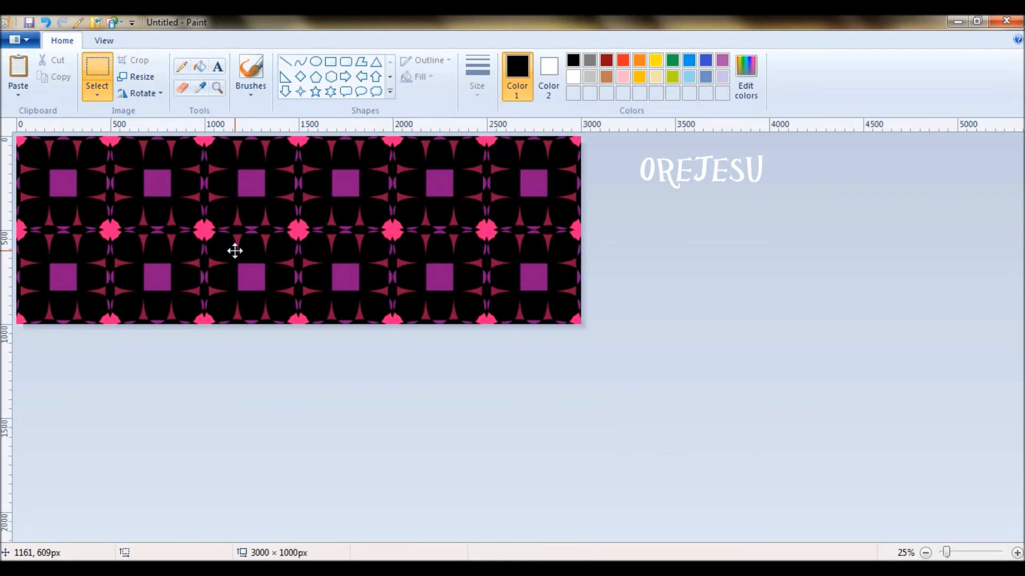
pyautogui.click(772, 230)
# - Copy both tile rows, extend the canvas downward to 3000 × 2000 px and align the copy flush beneath the originals
pyautogui.hotkey('ctrl', 'a')
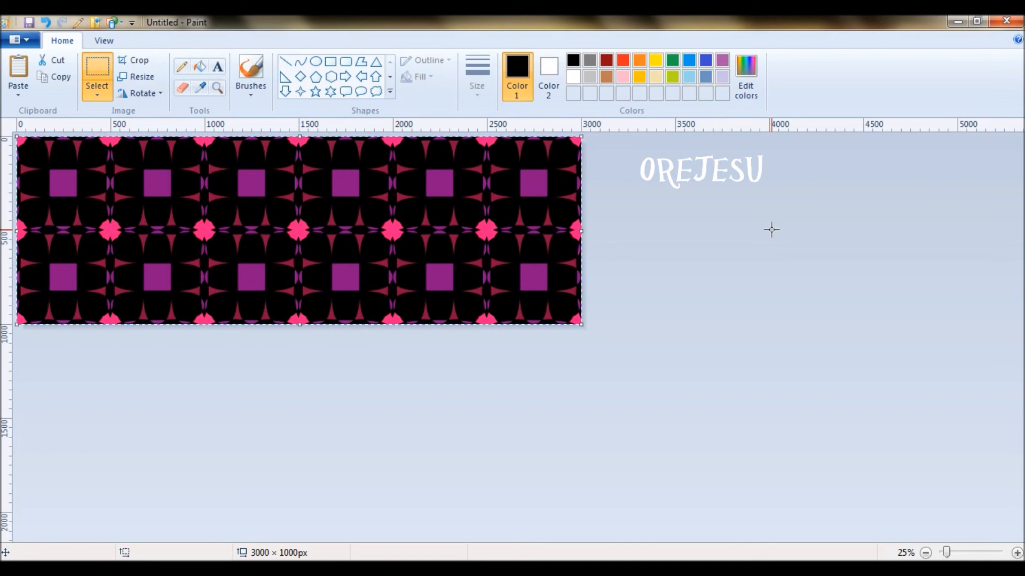
pyautogui.click(313, 373)
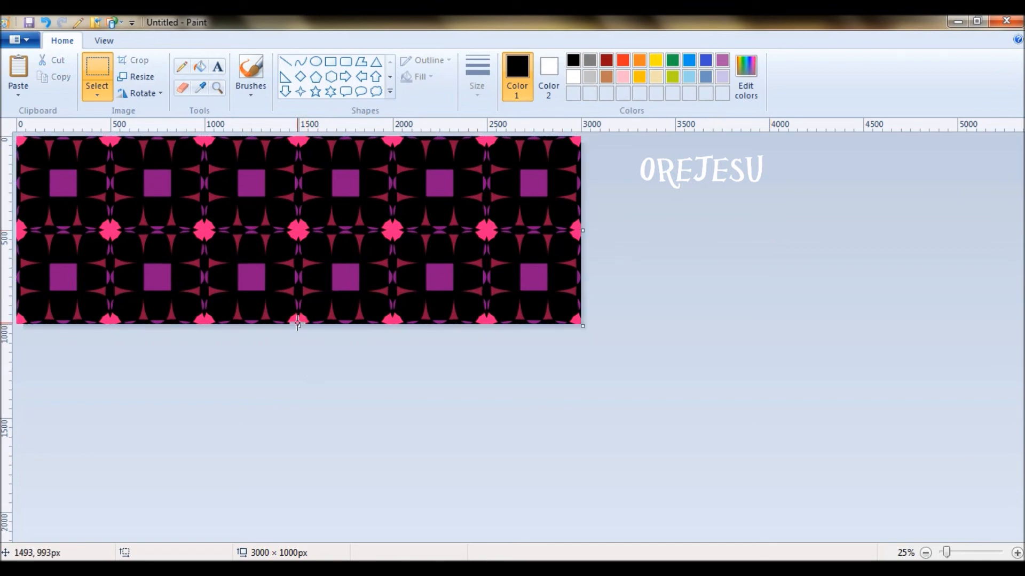
pyautogui.moveTo(298, 327); pyautogui.dragTo(330, 513)
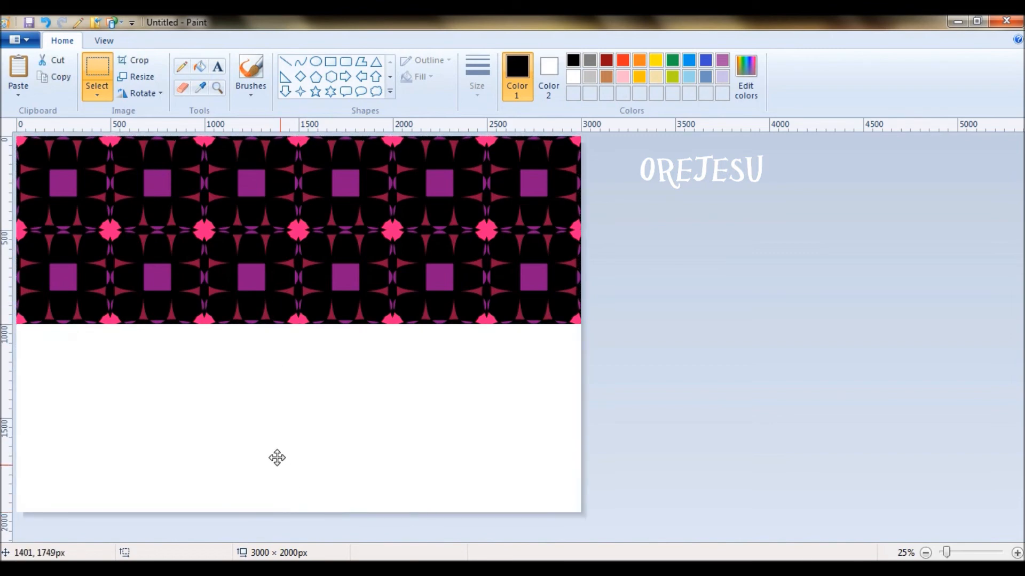
pyautogui.hotkey('ctrl', 'v')
pyautogui.moveTo(274, 457); pyautogui.dragTo(276, 465)
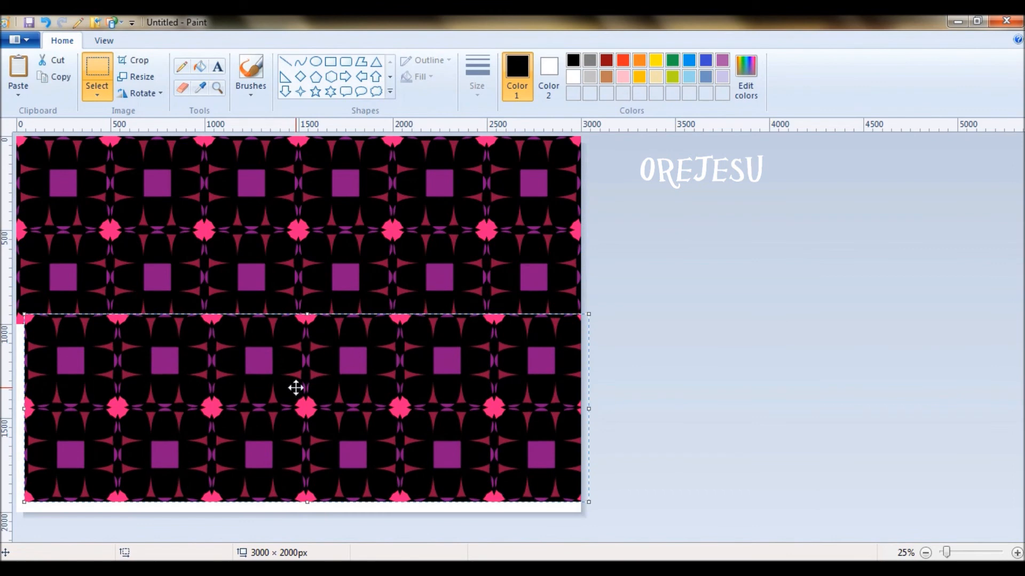
pyautogui.moveTo(296, 388)
pyautogui.mouseDown()
pyautogui.moveTo(300, 408)
pyautogui.moveTo(289, 398)
pyautogui.mouseUp()
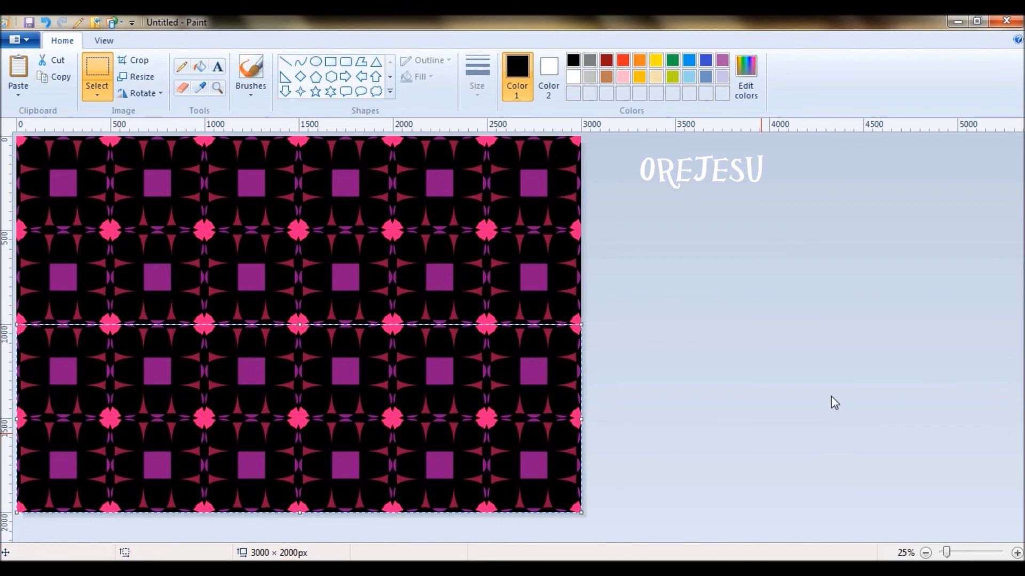
pyautogui.click(847, 394)
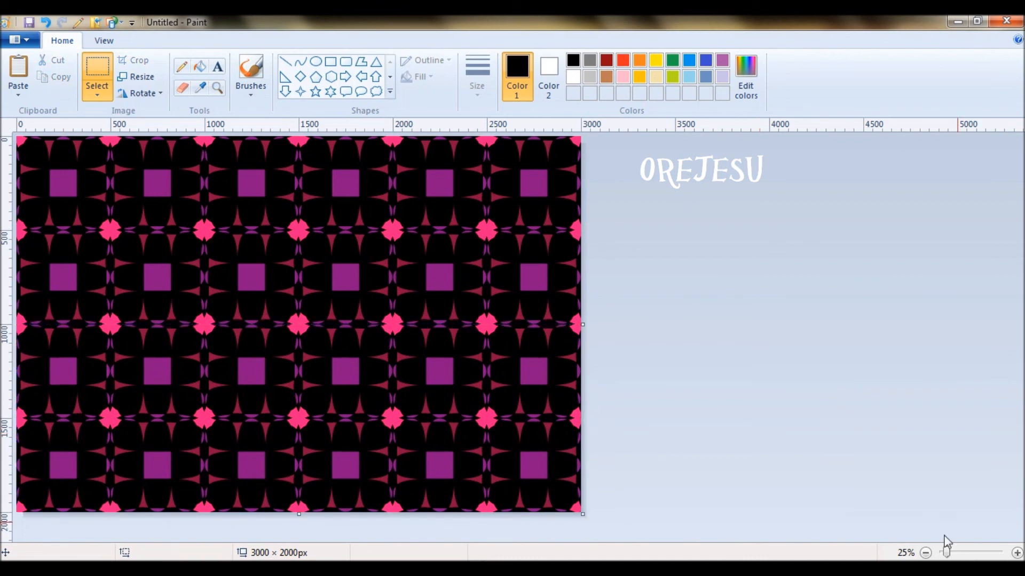
# - Extend the canvas downward to 3000 × 3000 px and paste the copied two-row strip flush into the blank area
pyautogui.click(926, 552)
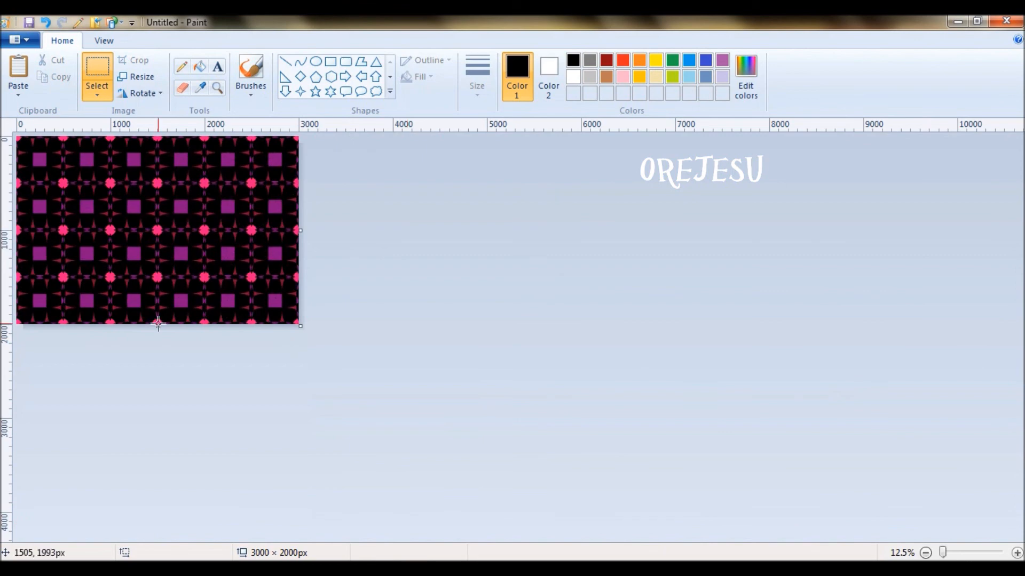
pyautogui.moveTo(158, 326); pyautogui.dragTo(171, 418)
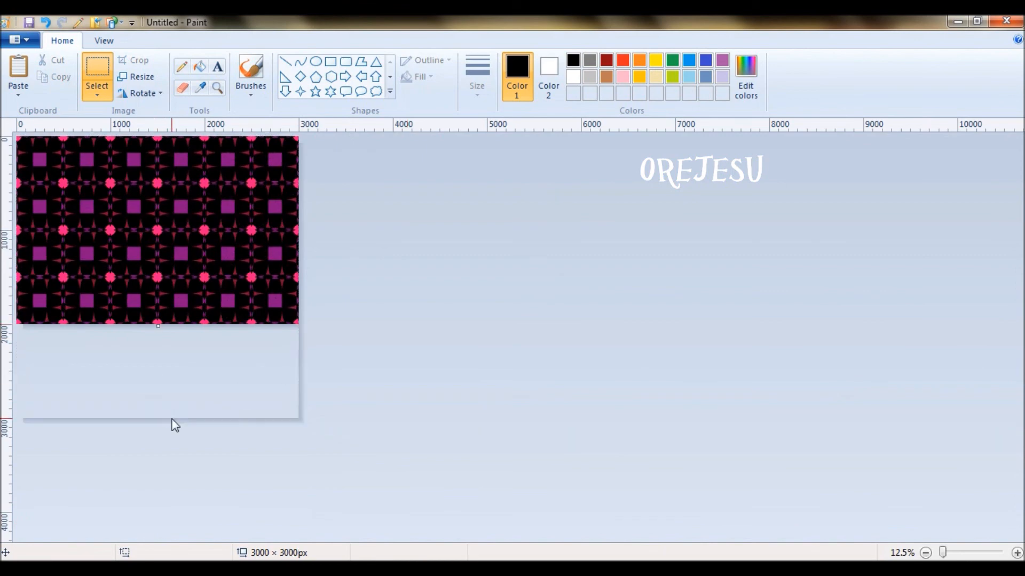
pyautogui.hotkey('ctrl', 'v')
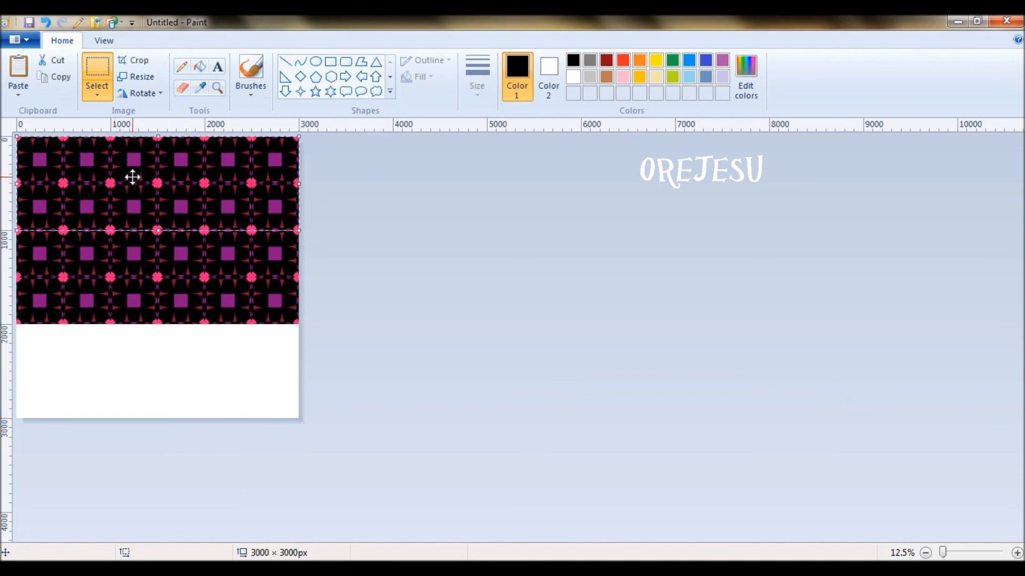
pyautogui.moveTo(159, 377); pyautogui.dragTo(149, 373)
pyautogui.moveTo(130, 362); pyautogui.dragTo(129, 359)
pyautogui.click(595, 303)
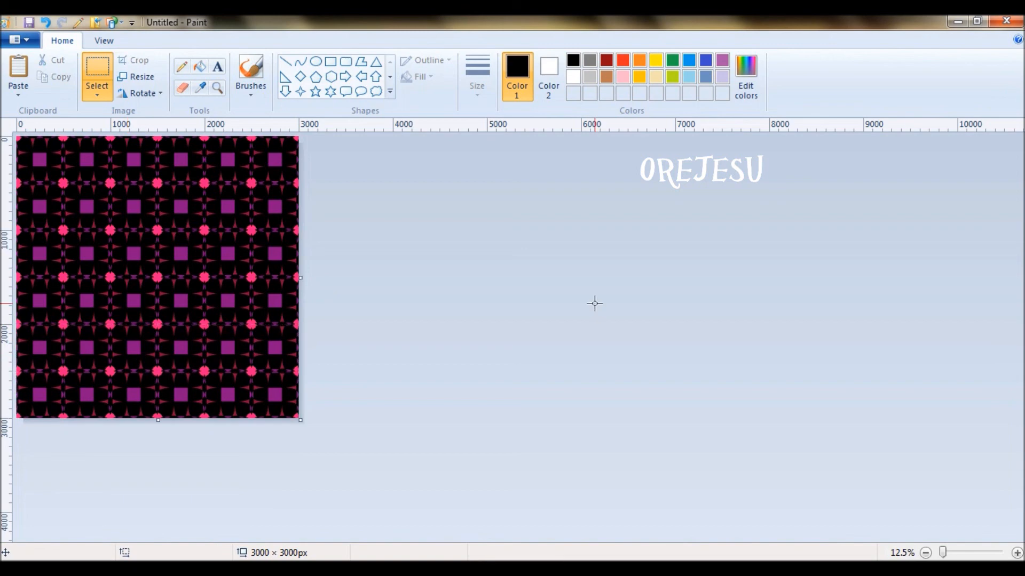